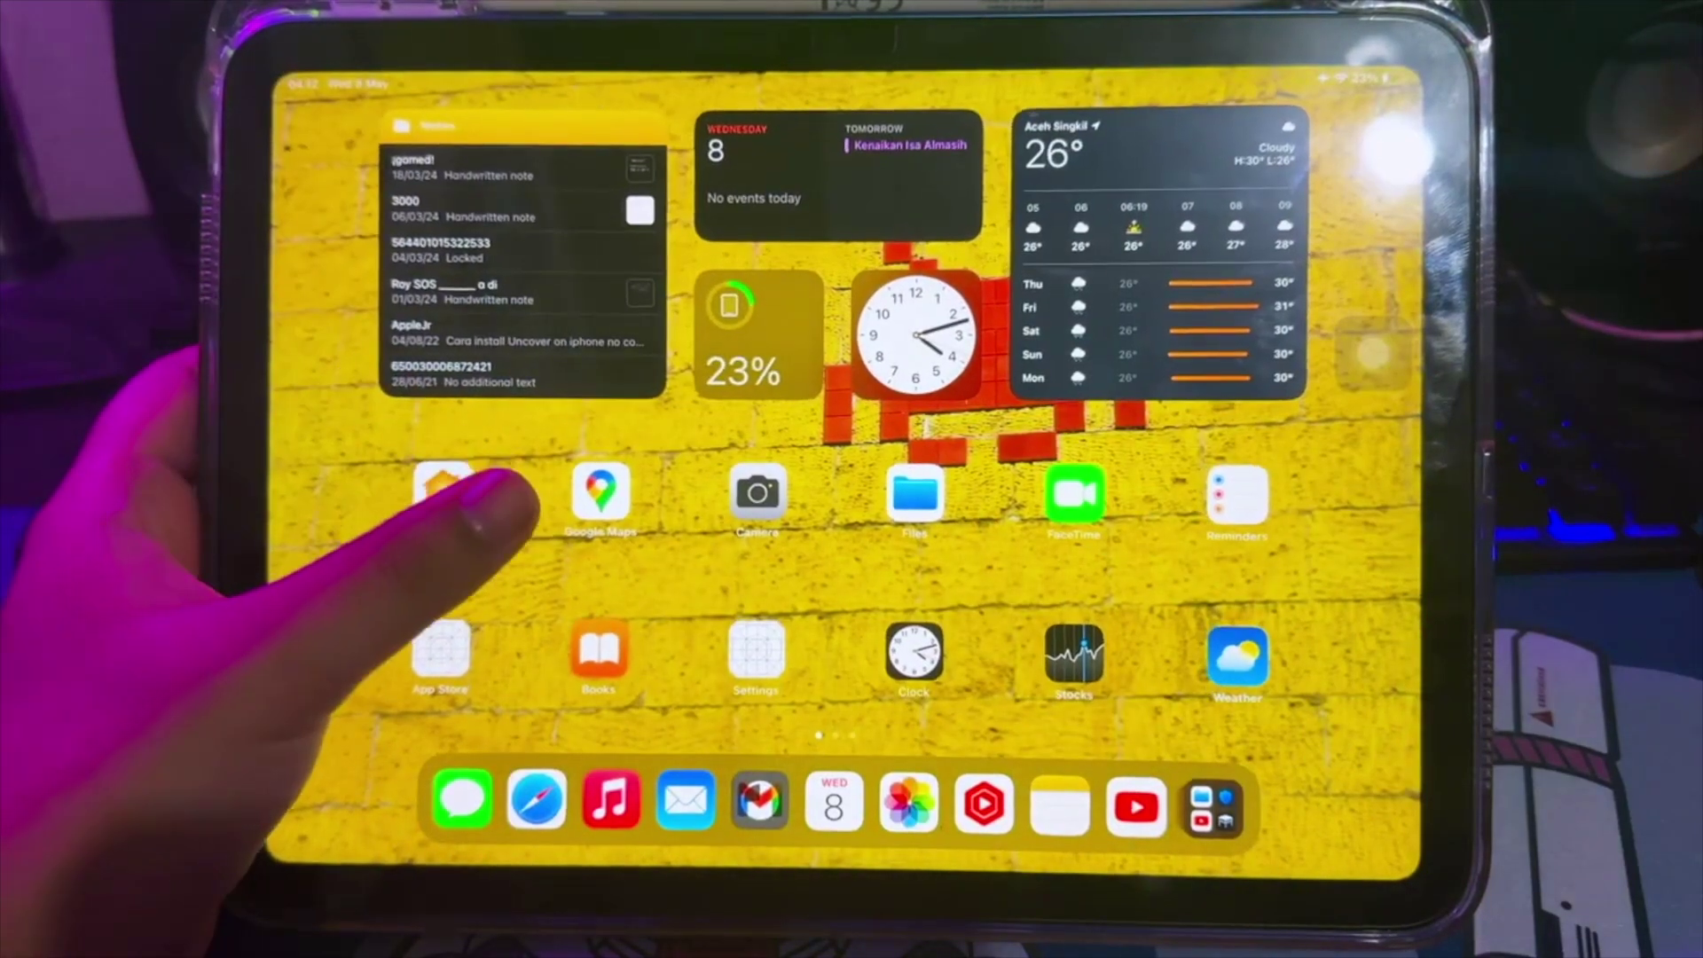
- Swipe through the iPad home screen pages and cancel the power-off prompt
{"action": "left_click_drag", "start_coordinate": [407, 476], "coordinate": [266, 479]}
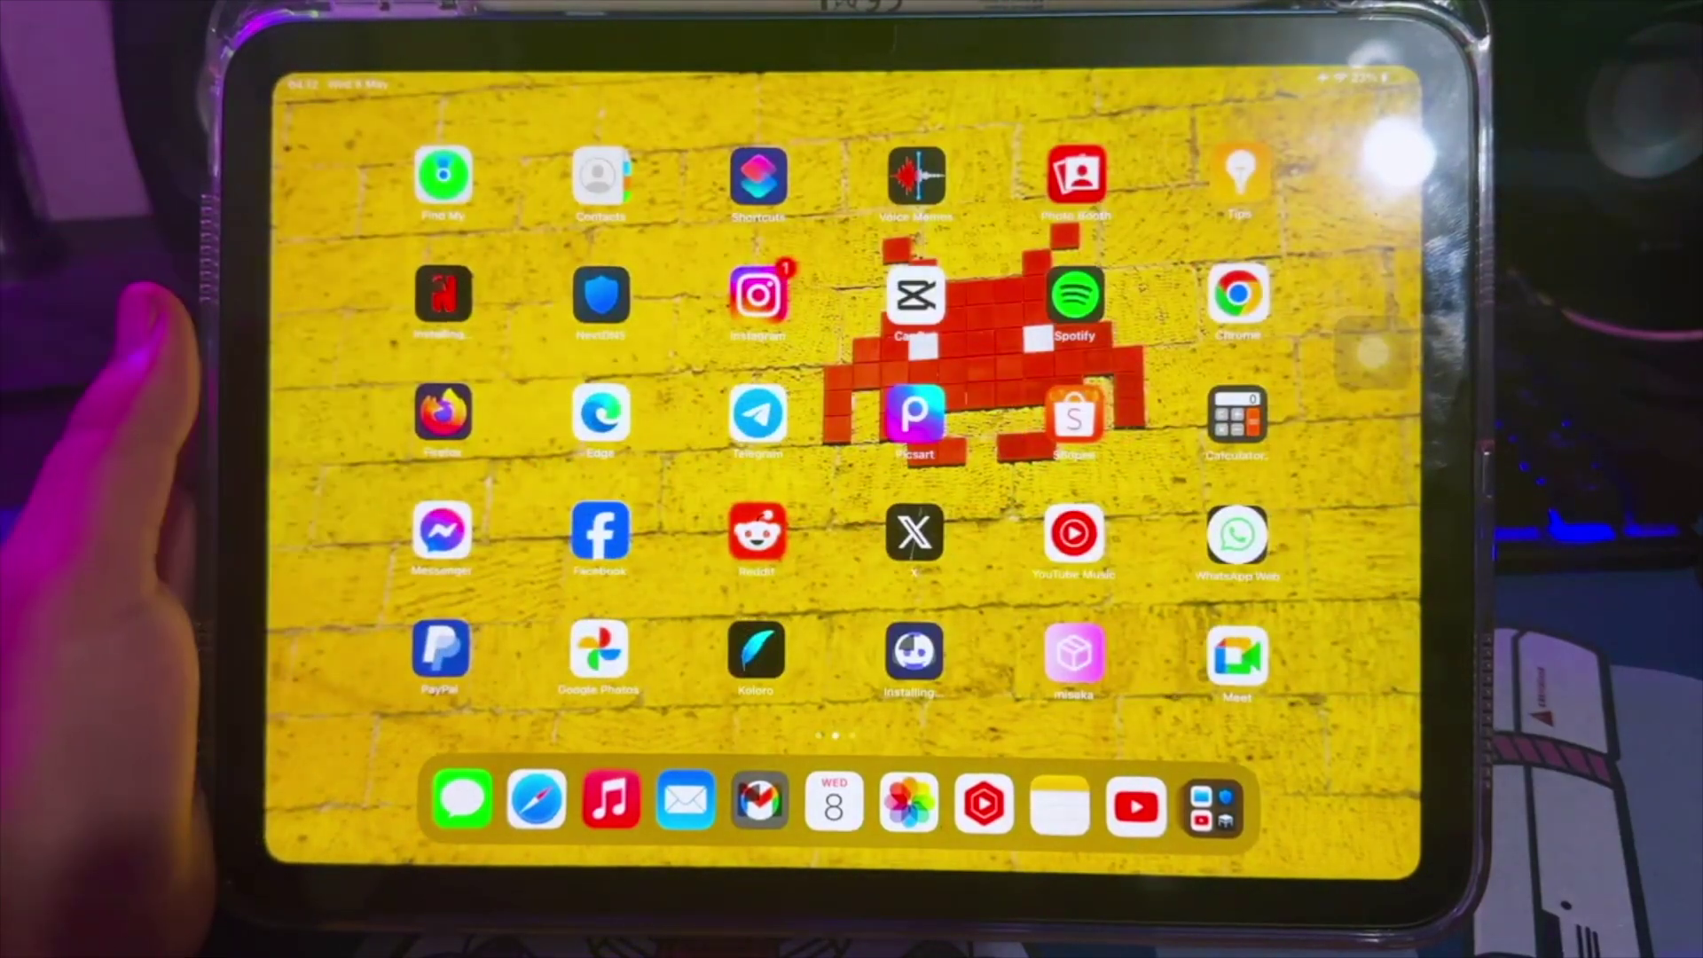
{"action": "left_click_drag", "start_coordinate": [399, 399], "coordinate": [443, 399]}
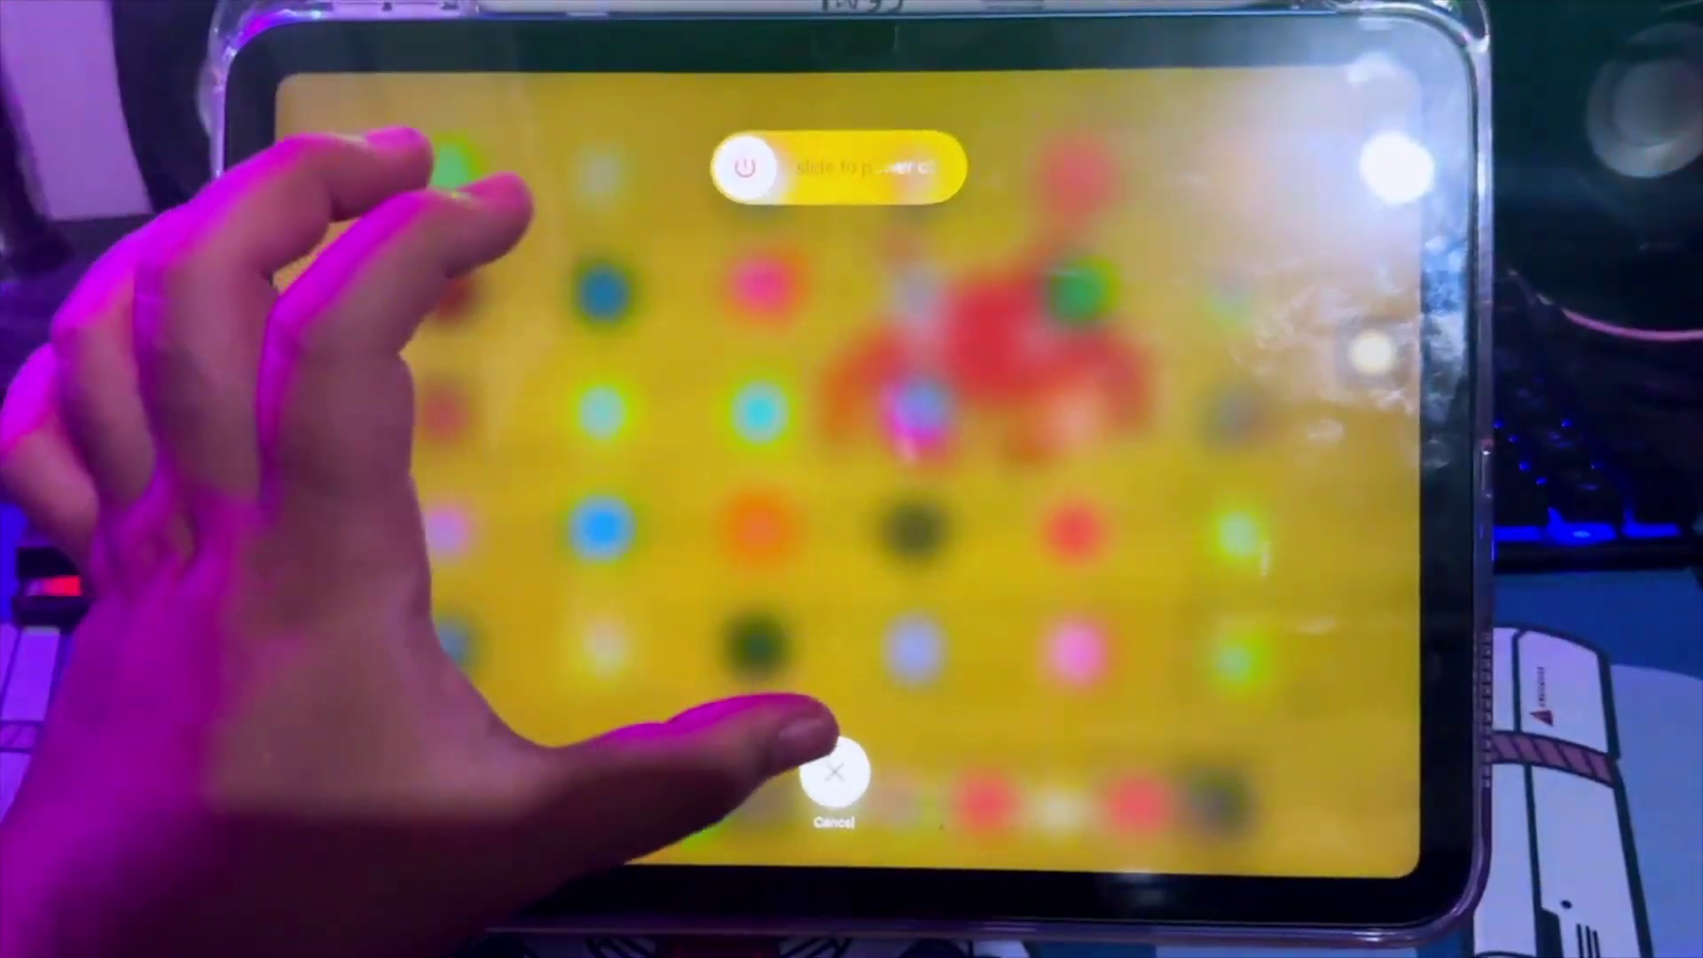
{"action": "left_click", "coordinate": [834, 776]}
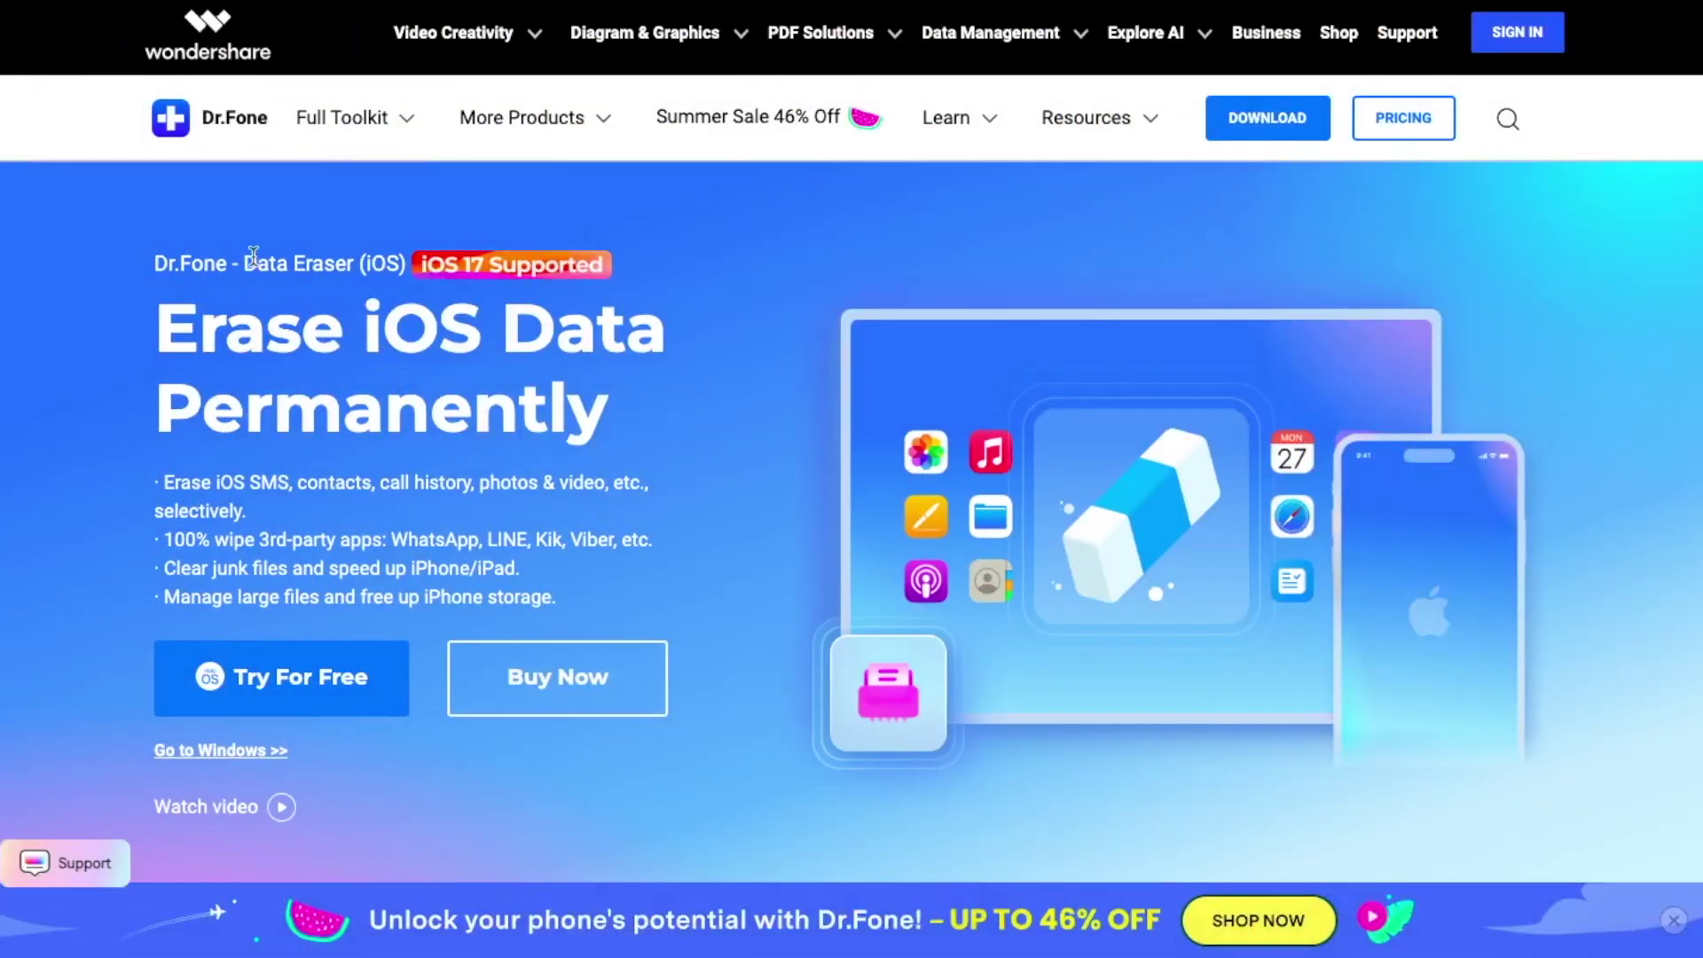
- Read the Dr.Fone - Data Eraser (iOS) page, highlighting the unrecoverable-data warning
{"action": "left_click_drag", "start_coordinate": [152, 263], "coordinate": [589, 263]}
{"action": "left_click", "coordinate": [710, 257]}
{"action": "scroll", "coordinate": [486, 381], "scroll_direction": "down", "scroll_amount": 1}
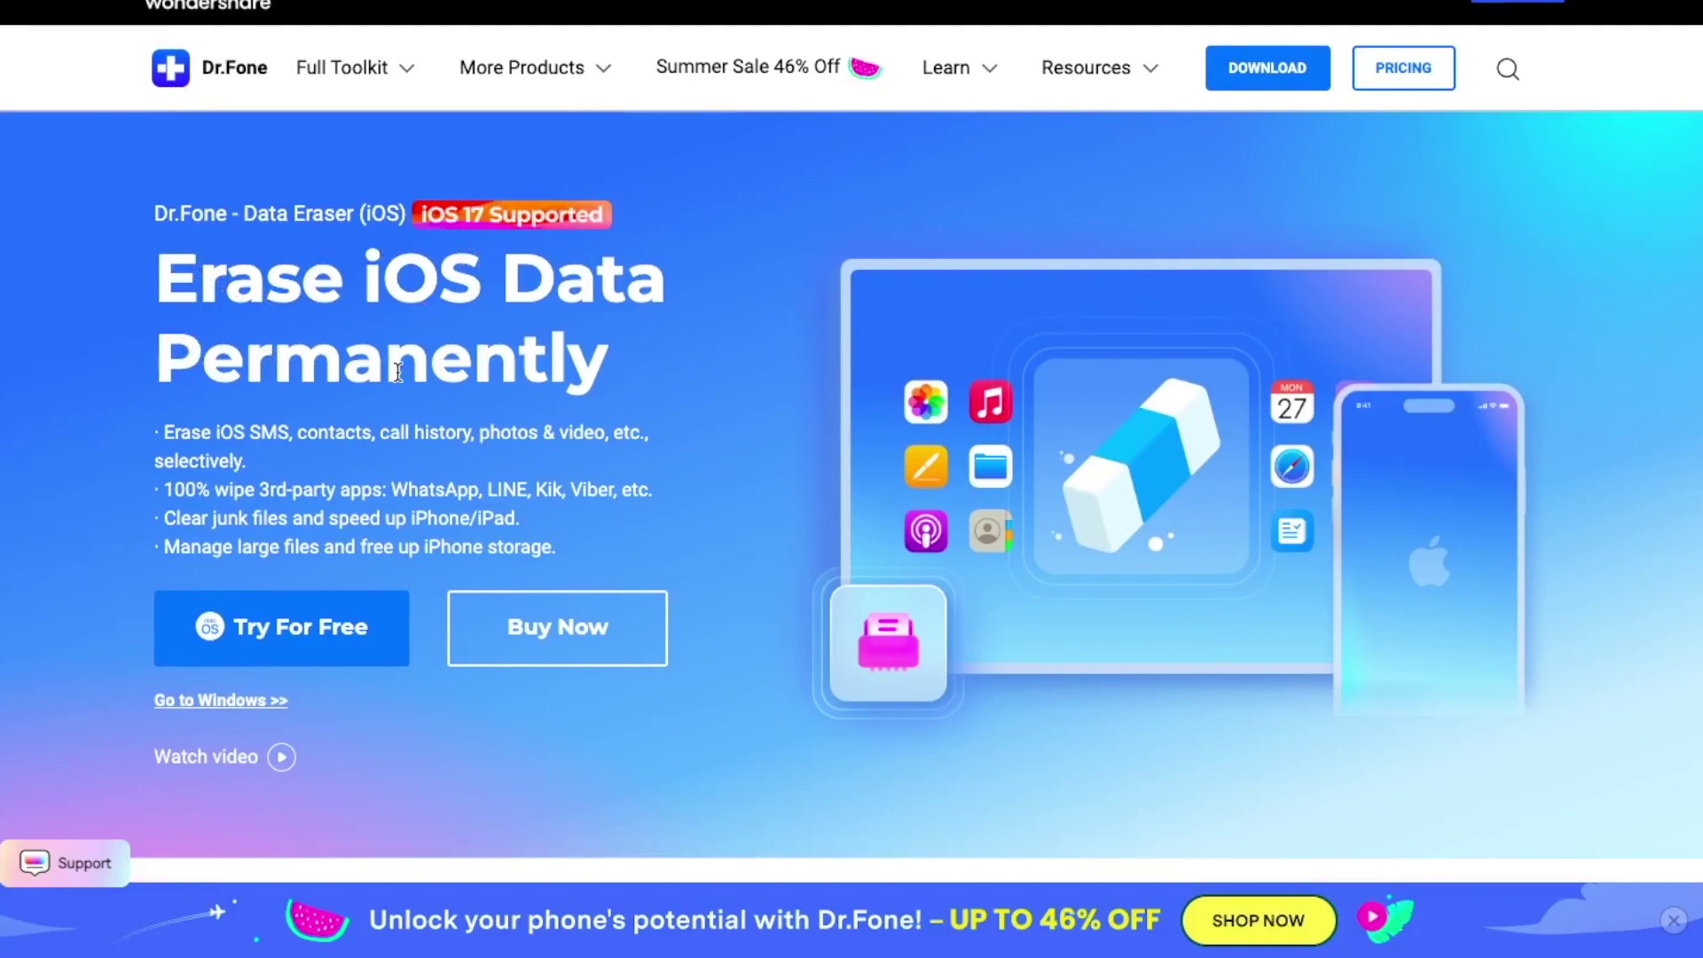
{"action": "scroll", "coordinate": [398, 370], "scroll_direction": "down", "scroll_amount": 1}
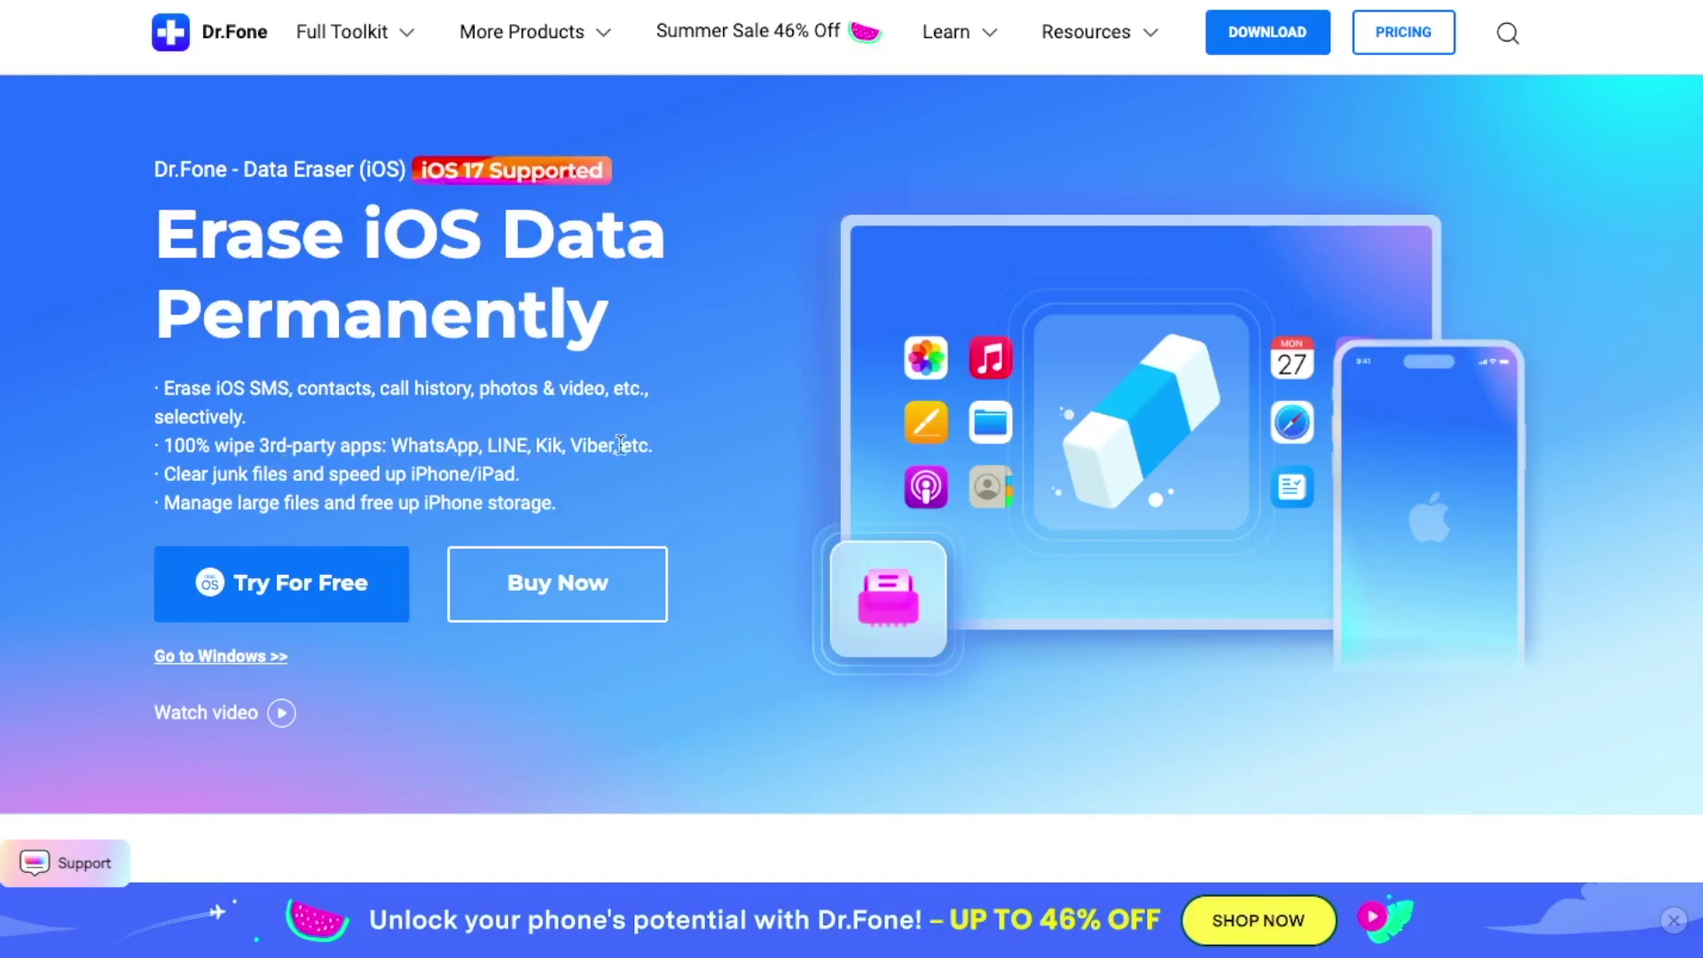
{"action": "scroll", "coordinate": [347, 491], "scroll_direction": "down", "scroll_amount": 9}
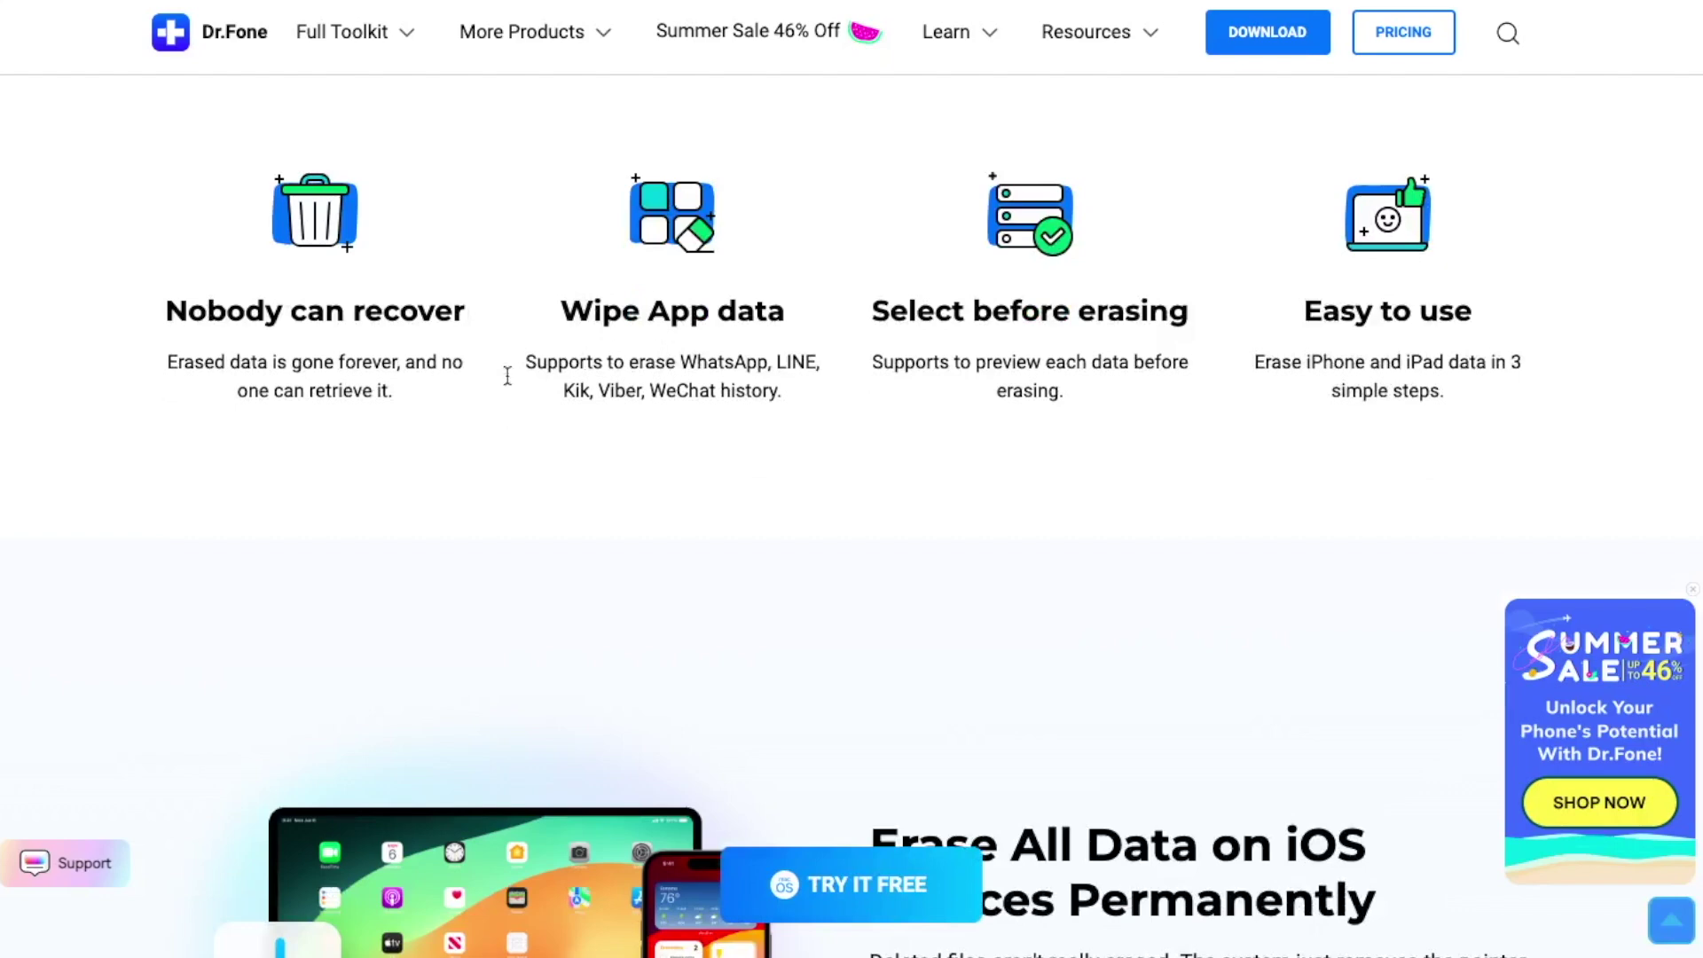
{"action": "left_click_drag", "start_coordinate": [286, 355], "coordinate": [451, 384]}
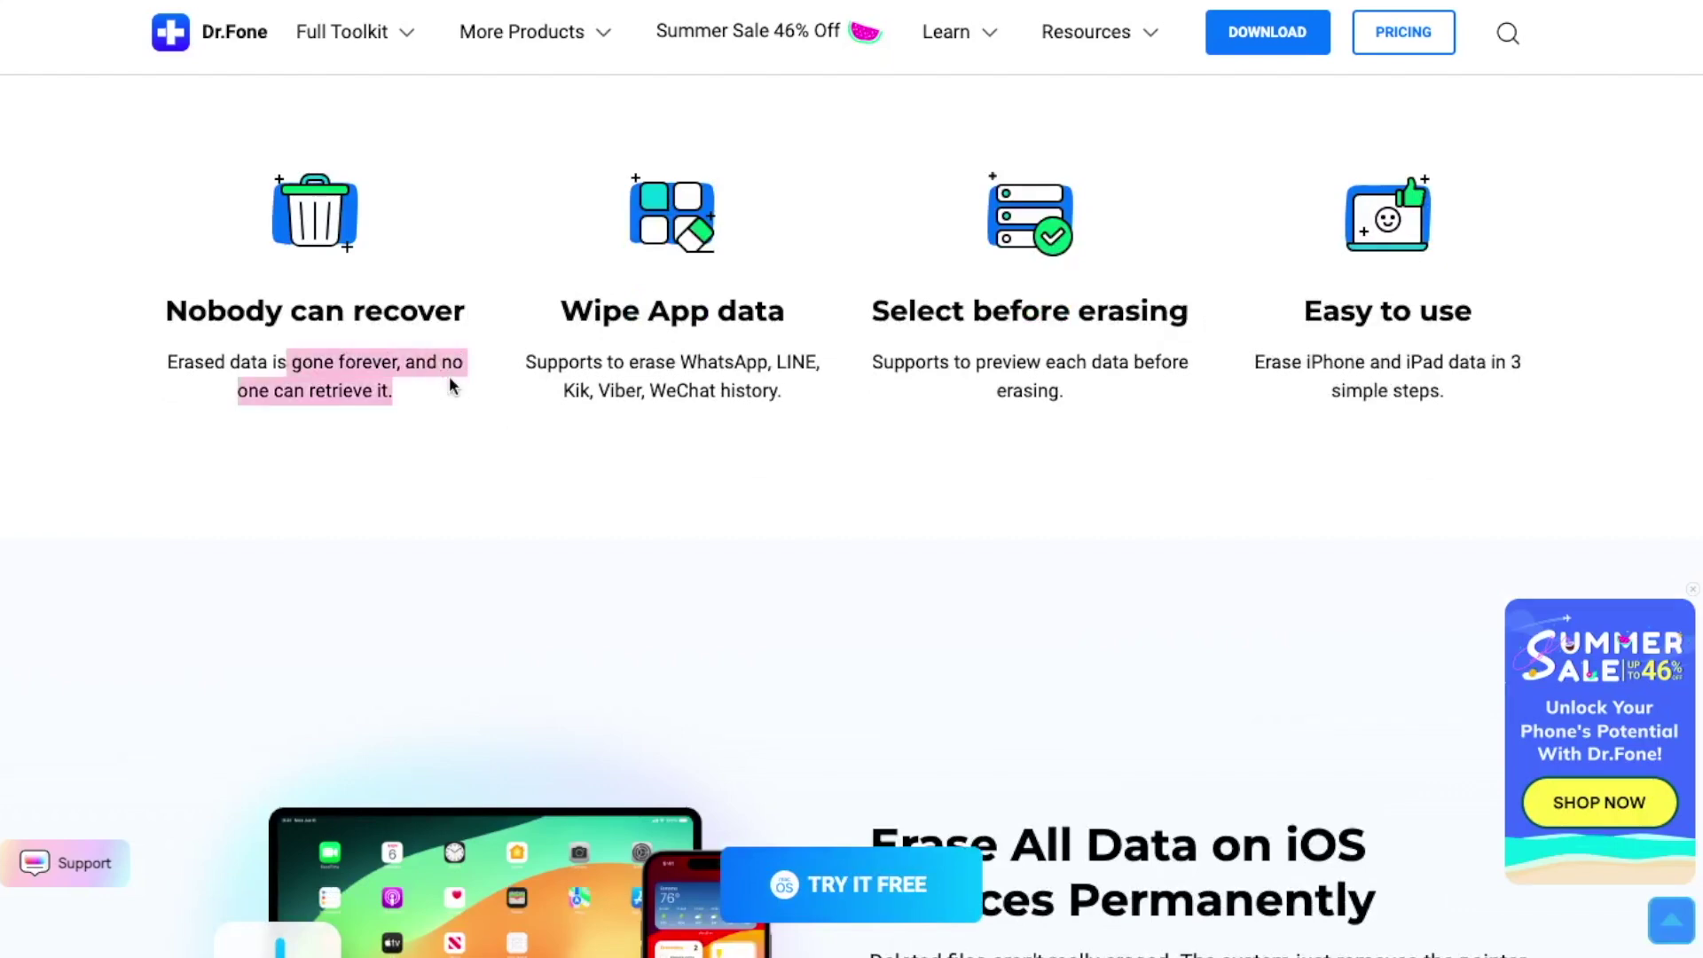
{"action": "scroll", "coordinate": [1402, 366], "scroll_direction": "down", "scroll_amount": 7}
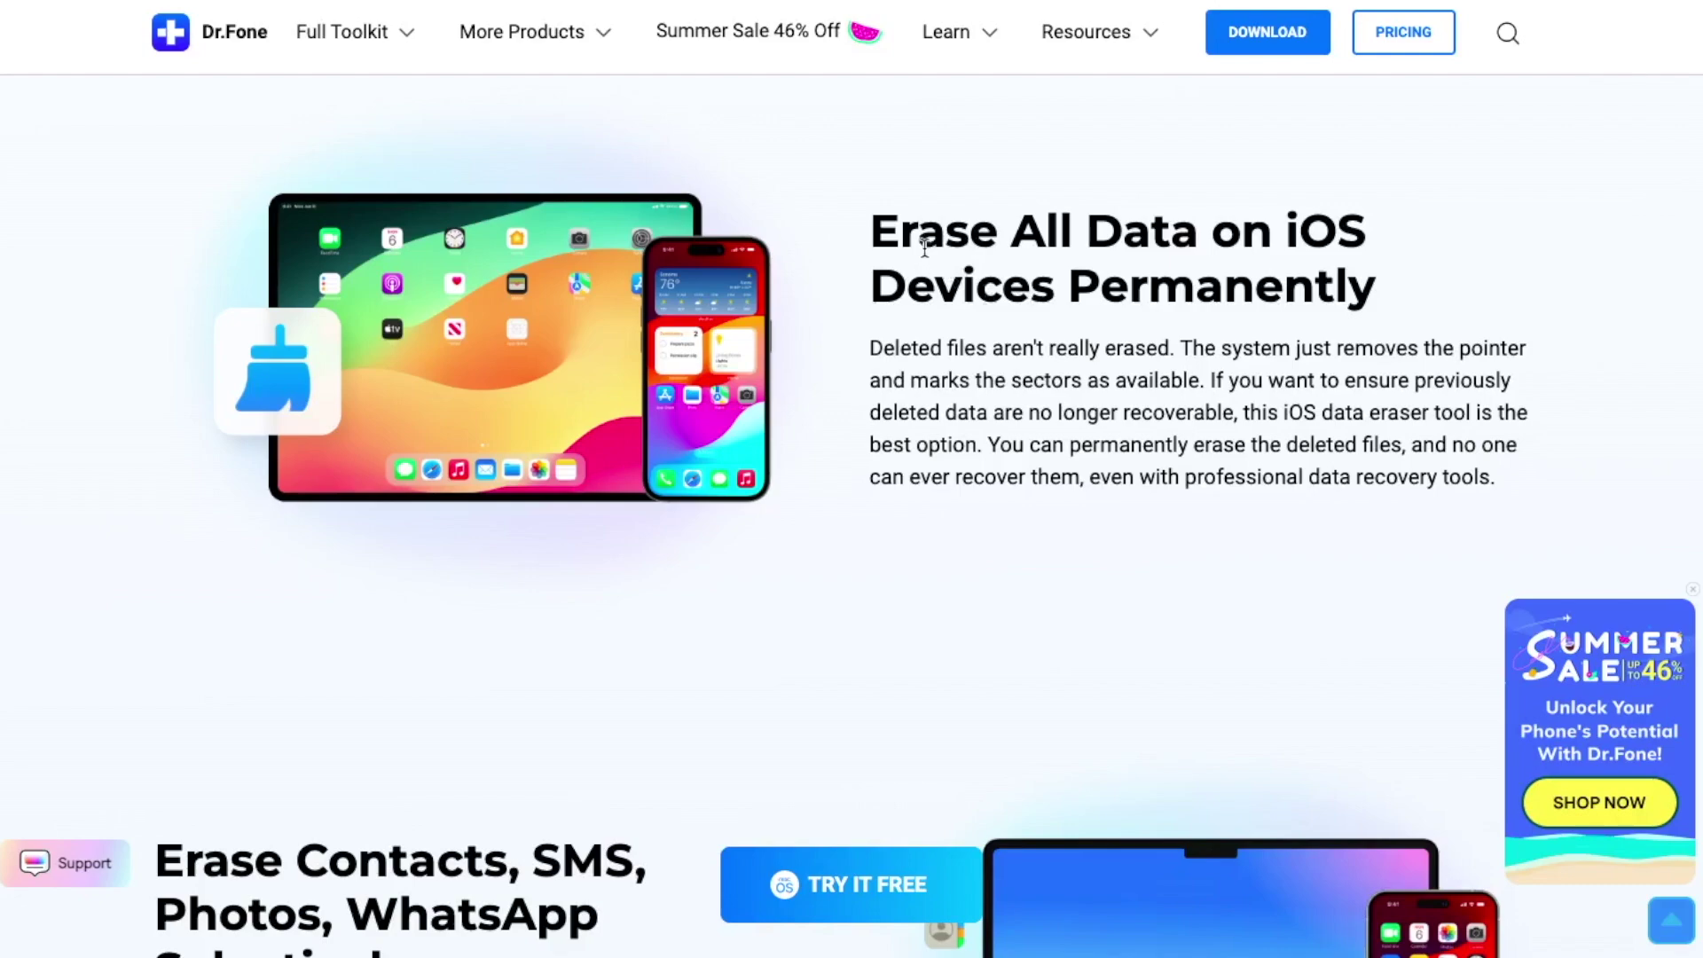
- Review the Erase All Data section, then dismiss the Dr.Fone Air promo card
{"action": "left_click_drag", "start_coordinate": [871, 227], "coordinate": [1412, 349]}
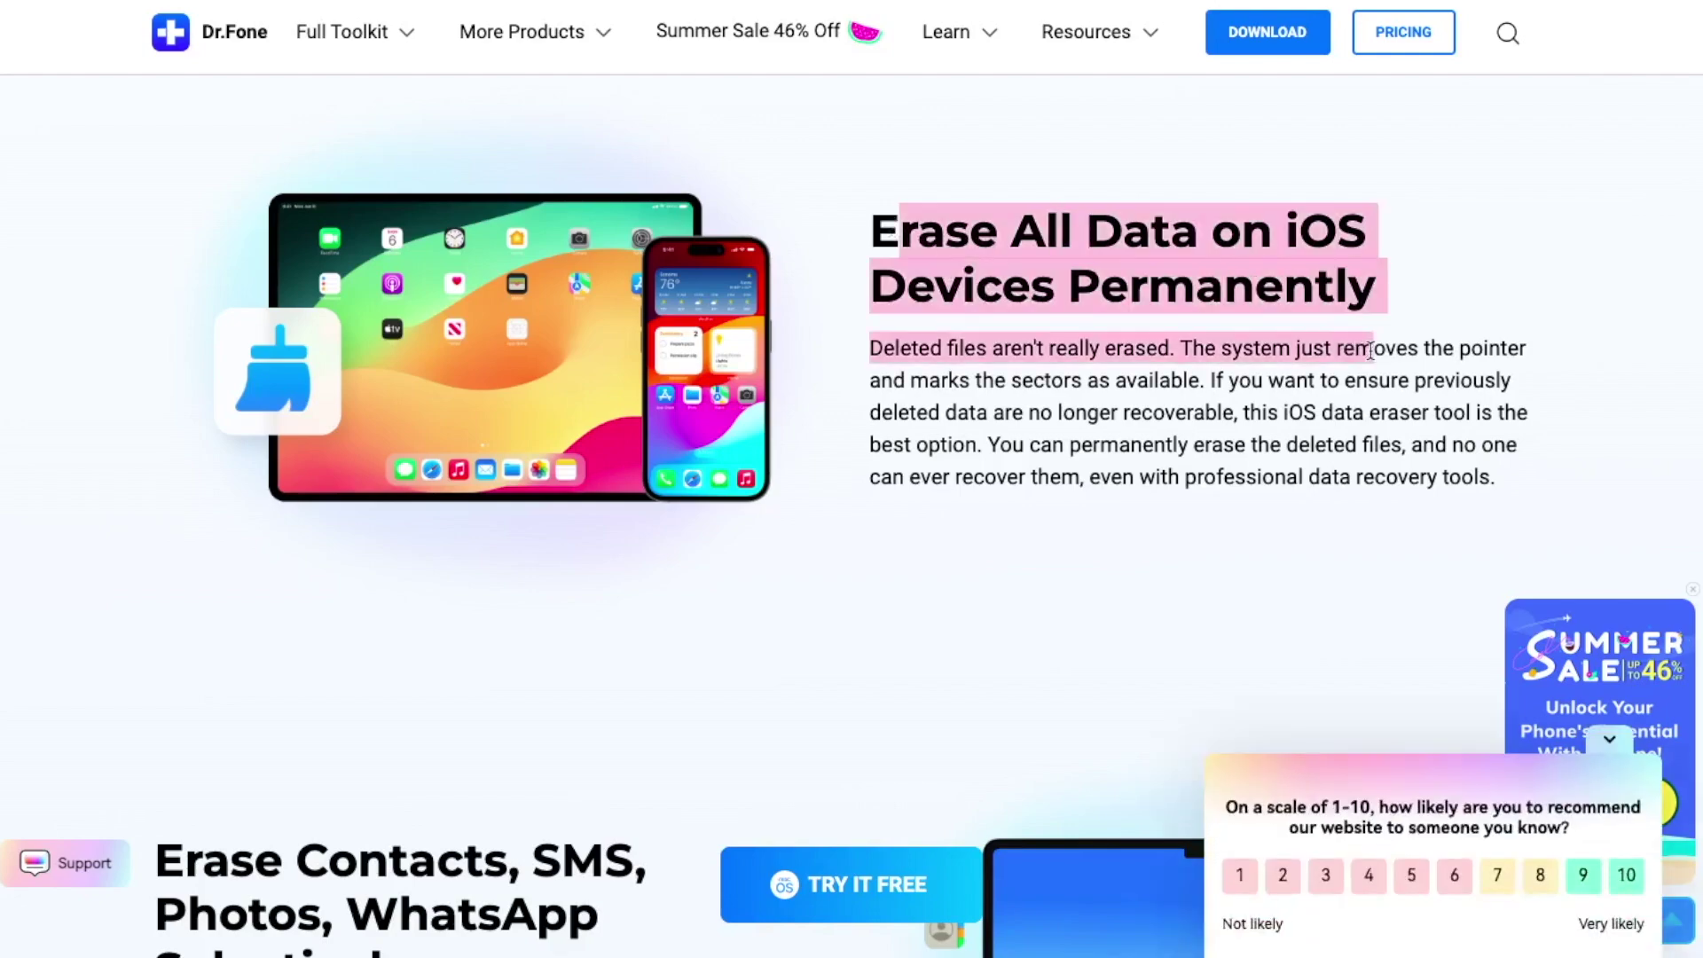
{"action": "left_click", "coordinate": [1437, 358]}
{"action": "scroll", "coordinate": [1443, 360], "scroll_direction": "up", "scroll_amount": 7}
{"action": "scroll", "coordinate": [1444, 361], "scroll_direction": "up", "scroll_amount": 8}
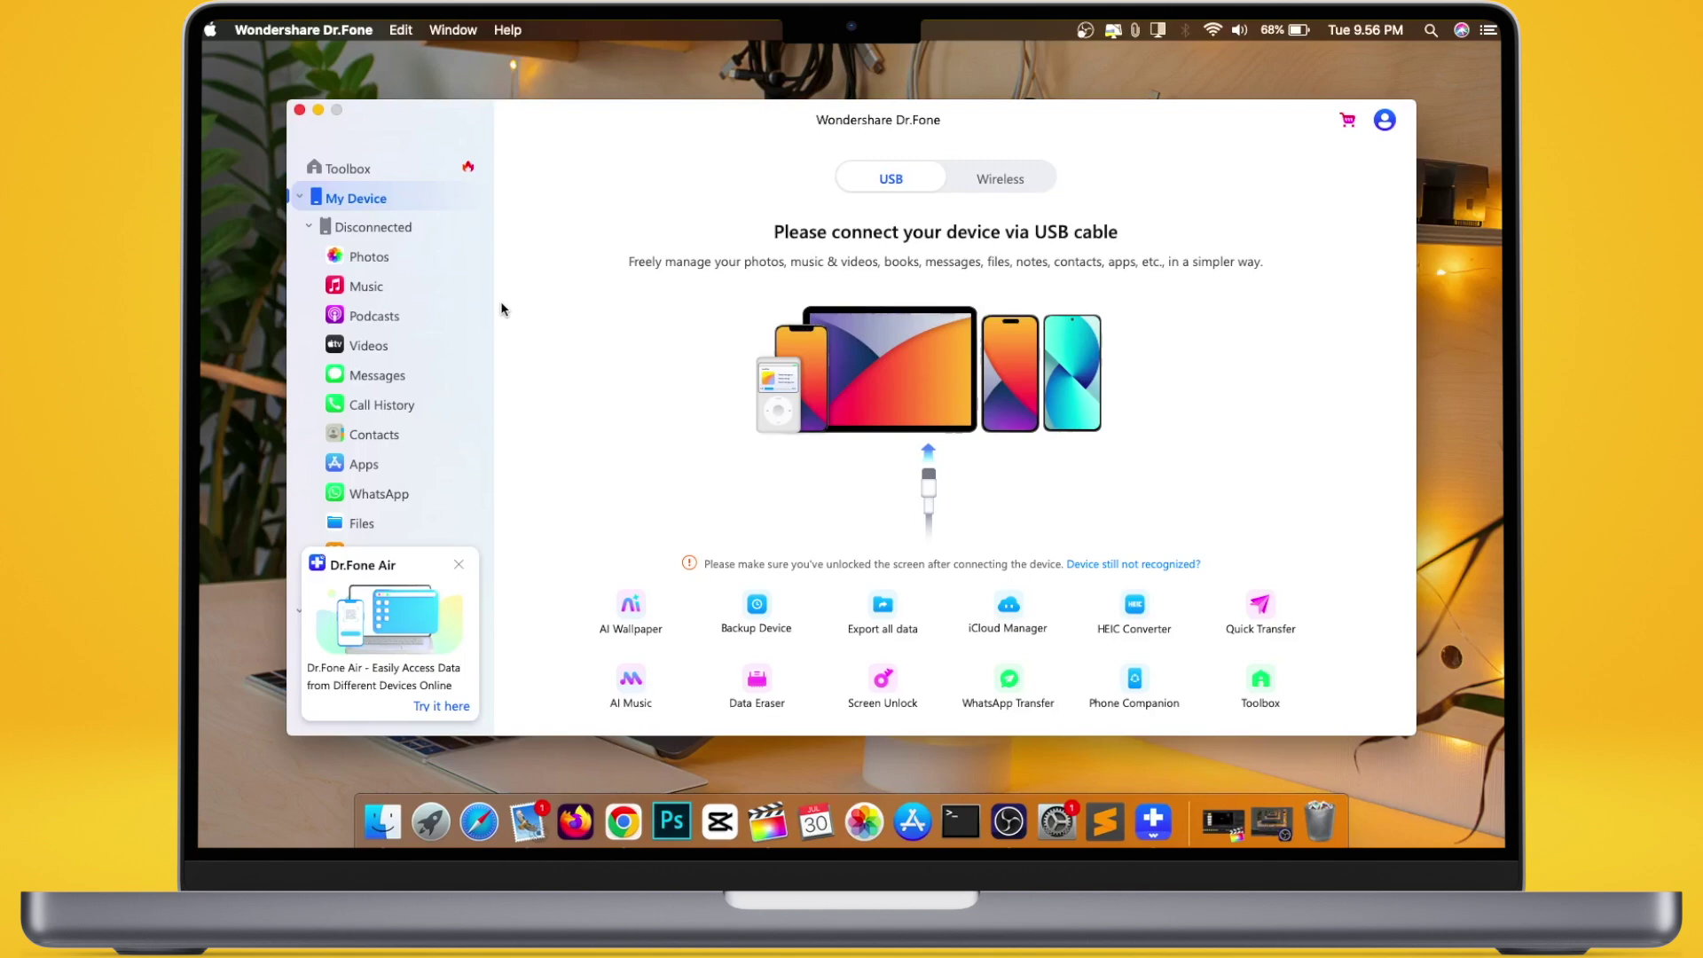
{"action": "left_click", "coordinate": [458, 564]}
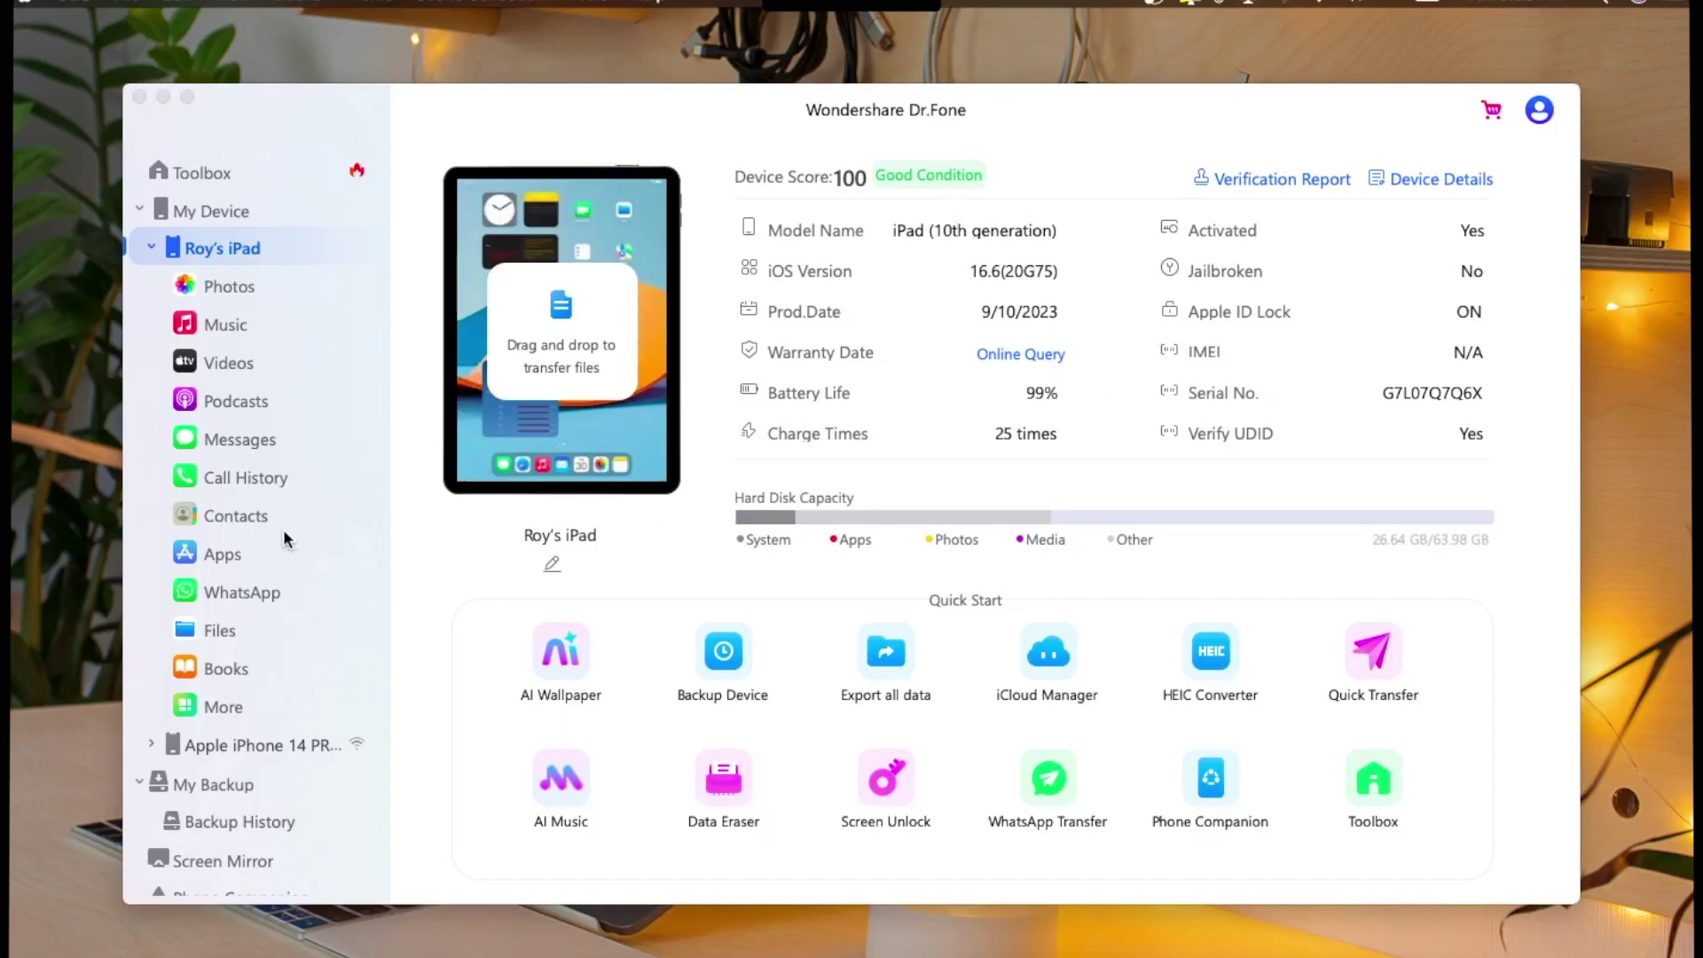
{"action": "scroll", "coordinate": [283, 529], "scroll_direction": "down", "scroll_amount": 1}
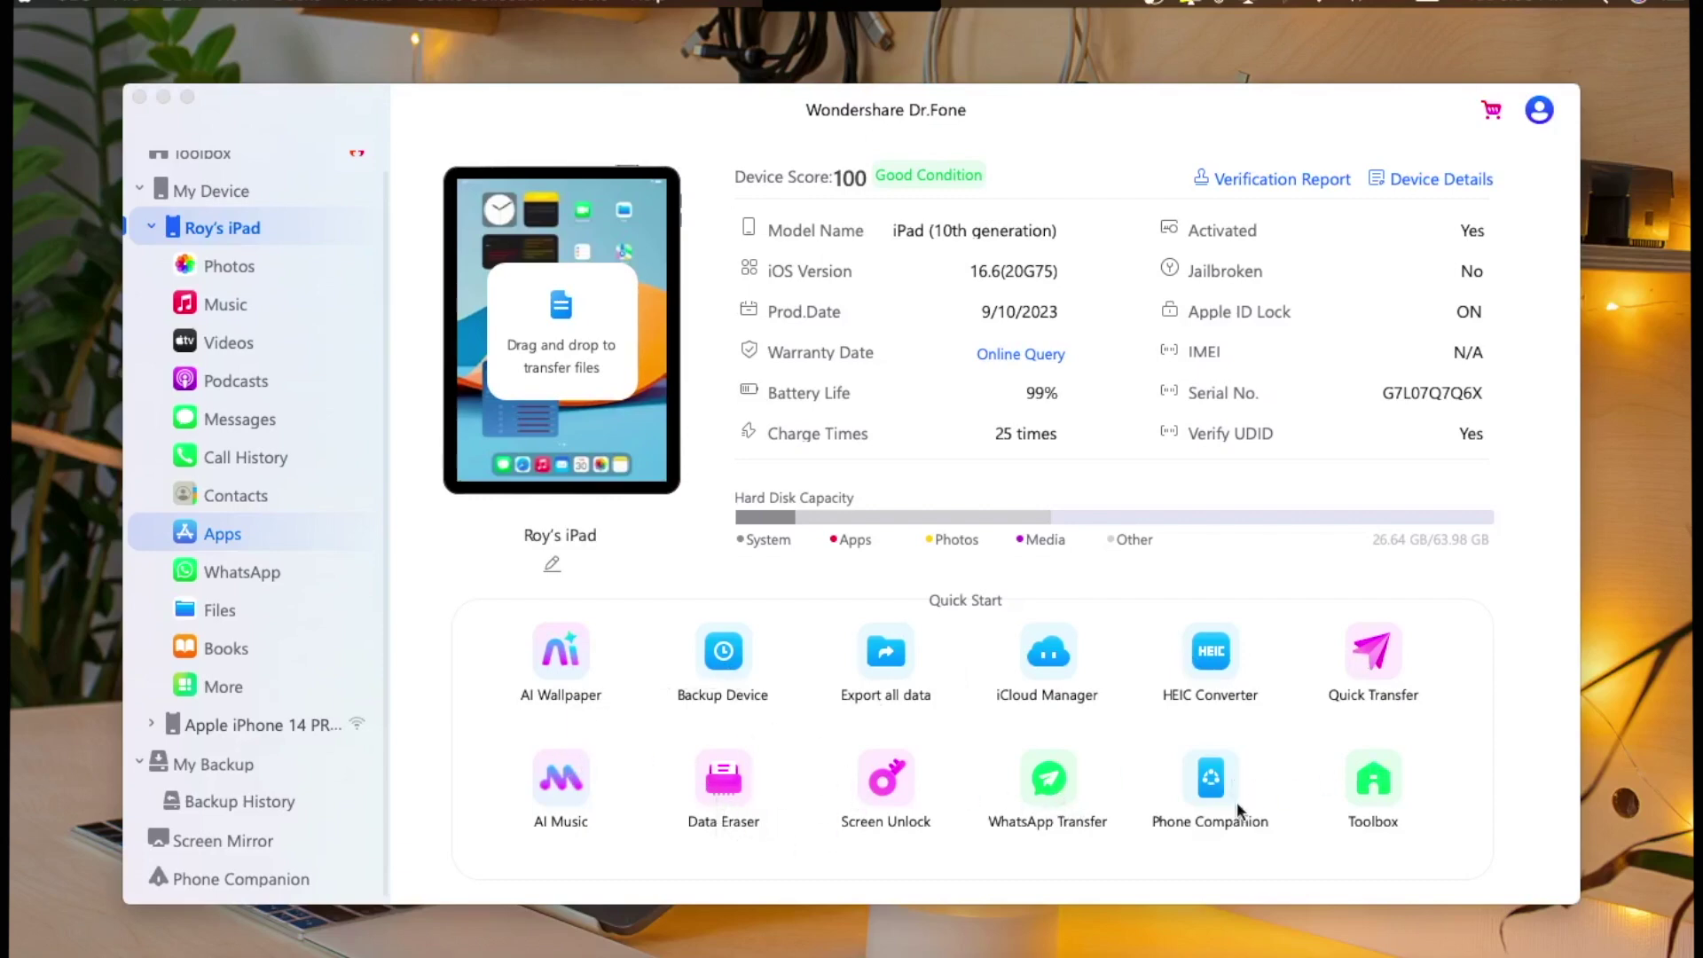
{"action": "left_click", "coordinate": [715, 778]}
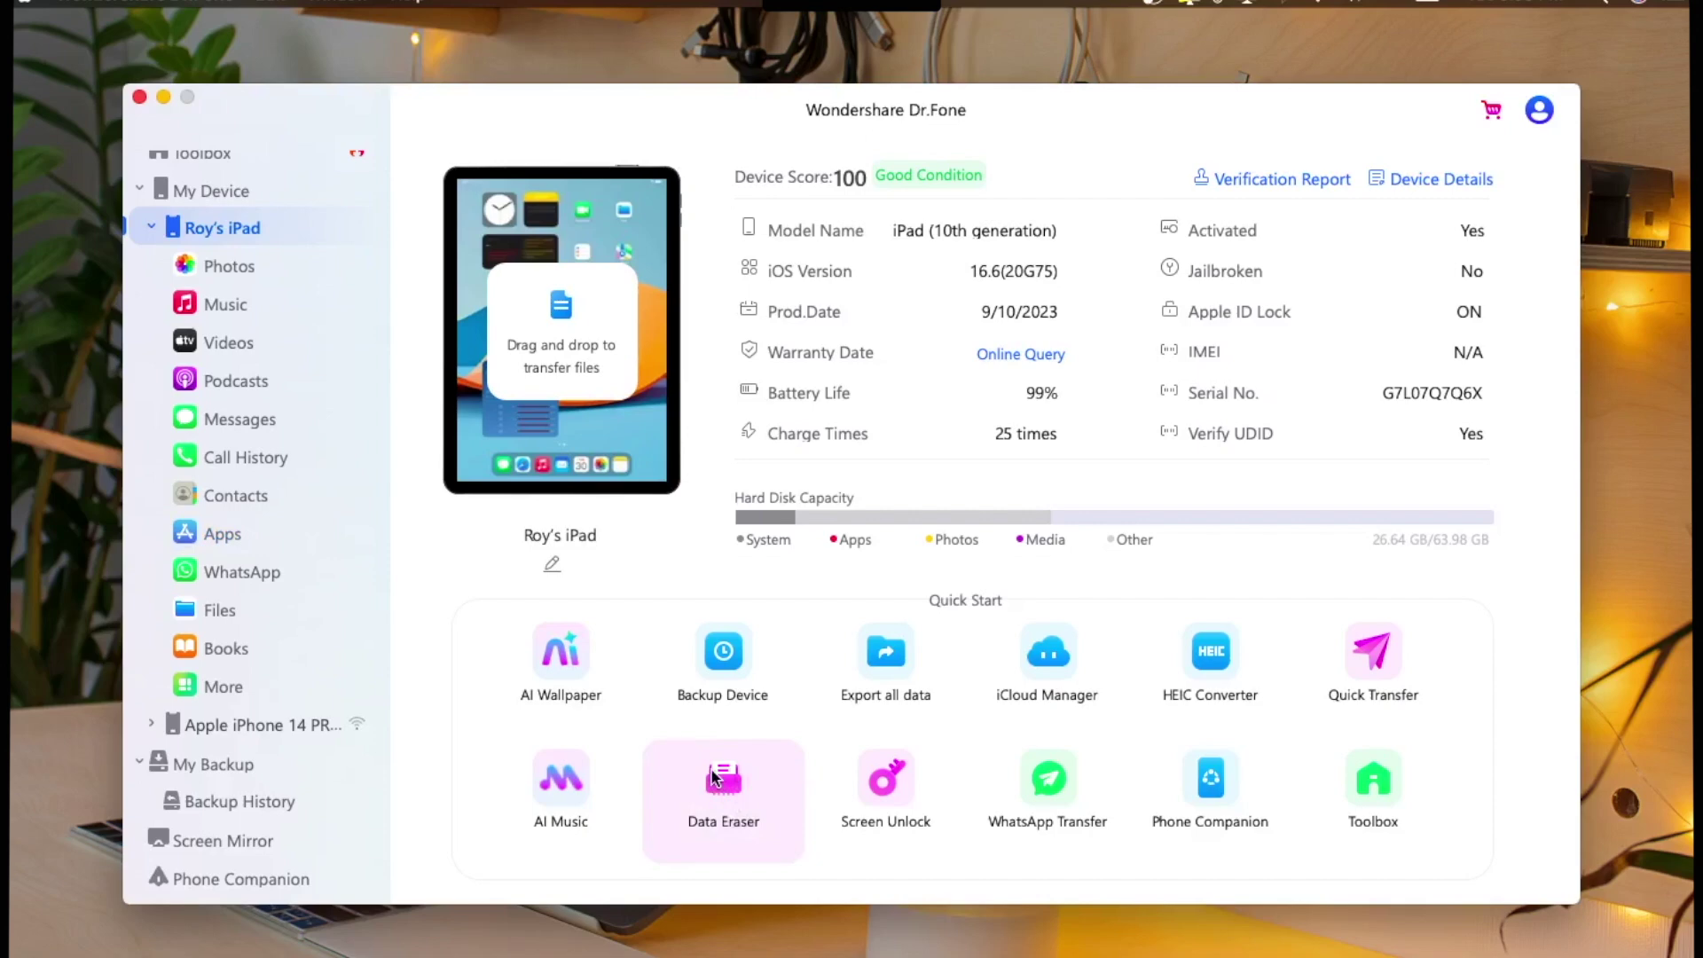
- Open Data Eraser, preview Erase Private Data and Free Up Space, then return to Erase All Data
{"action": "left_click", "coordinate": [712, 777]}
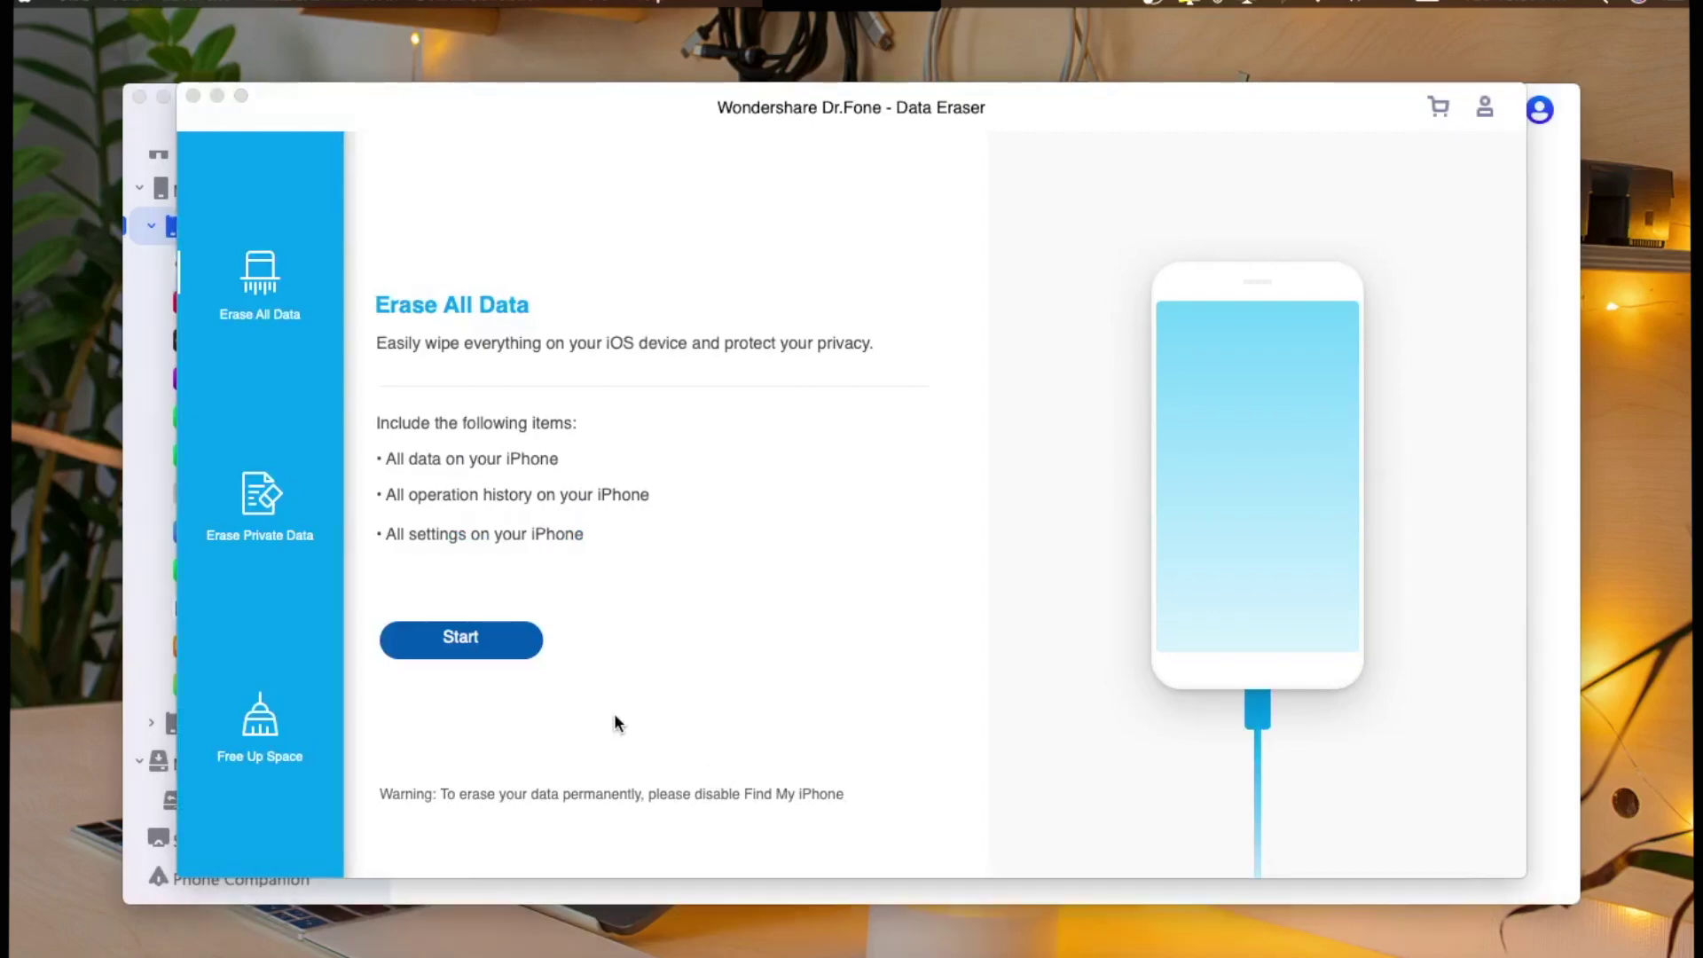
{"action": "left_click", "coordinate": [271, 280]}
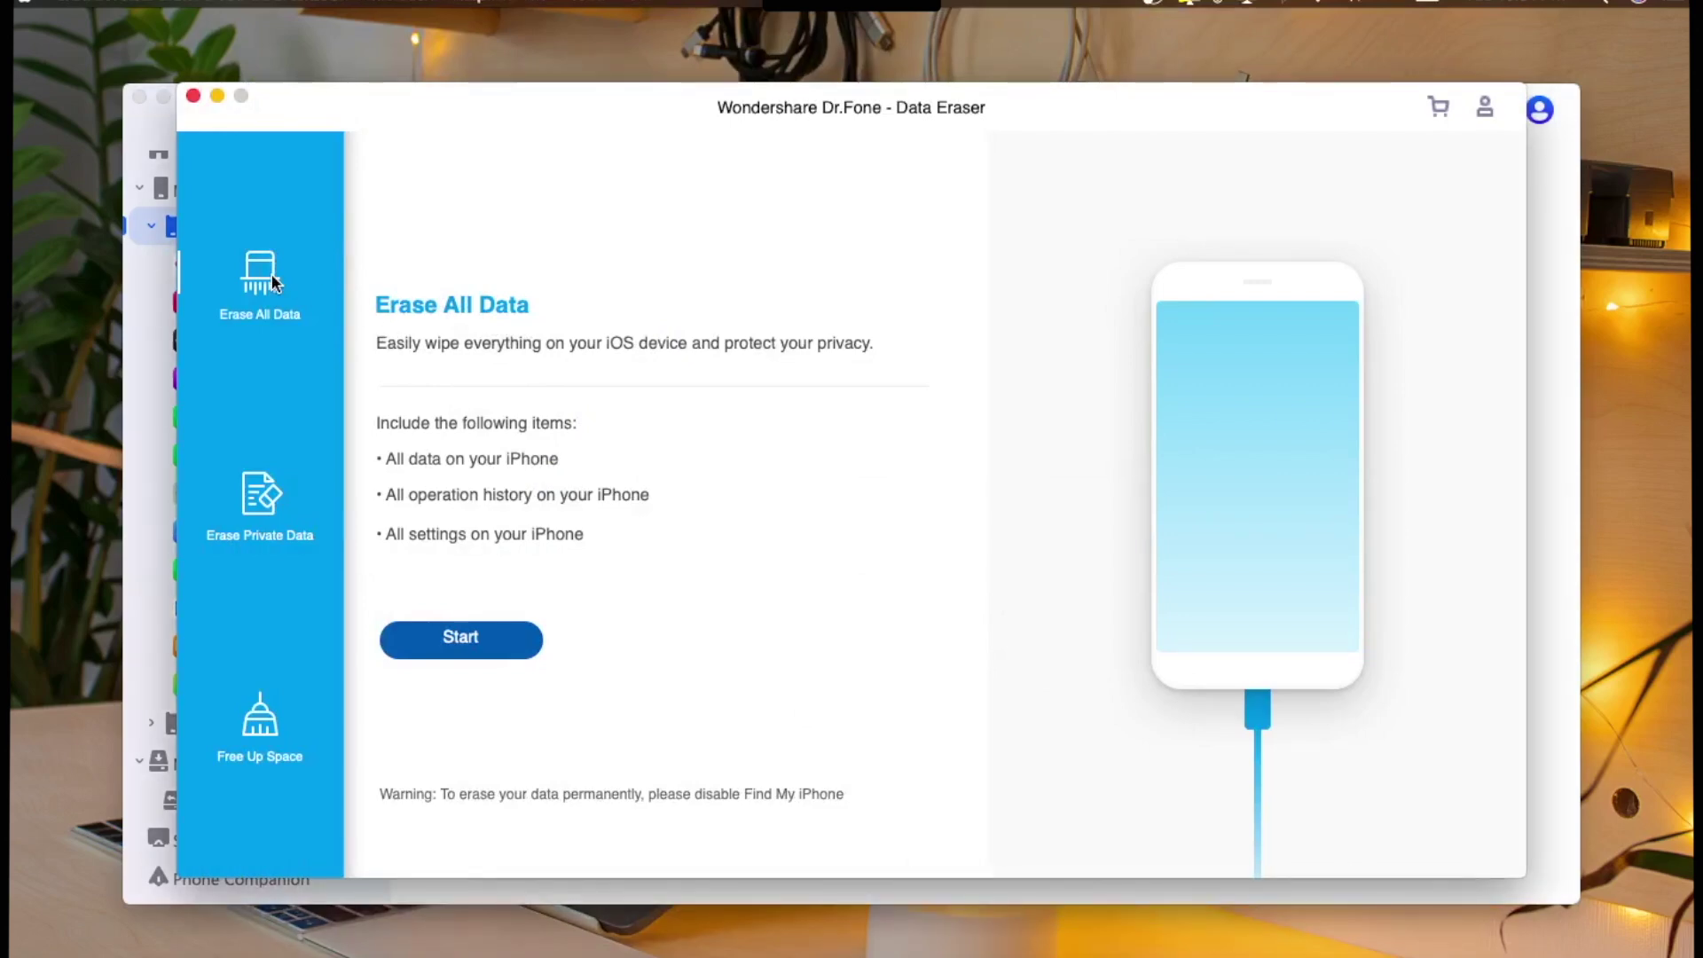
{"action": "left_click", "coordinate": [249, 519]}
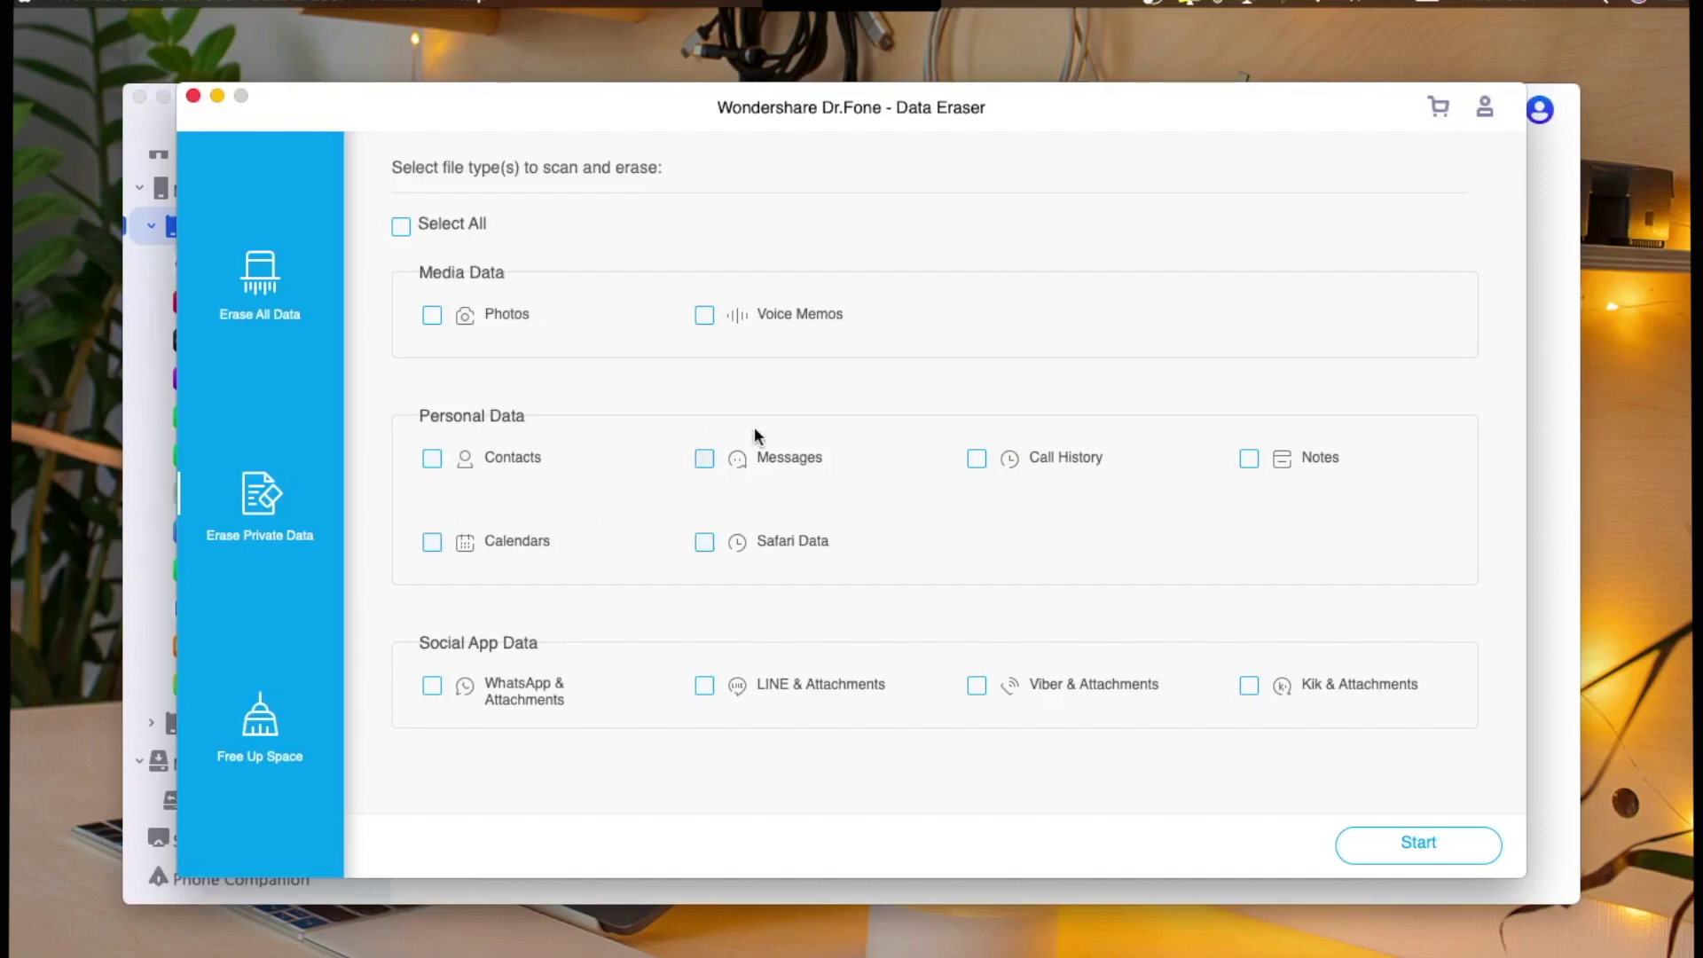
{"action": "left_click", "coordinate": [244, 733]}
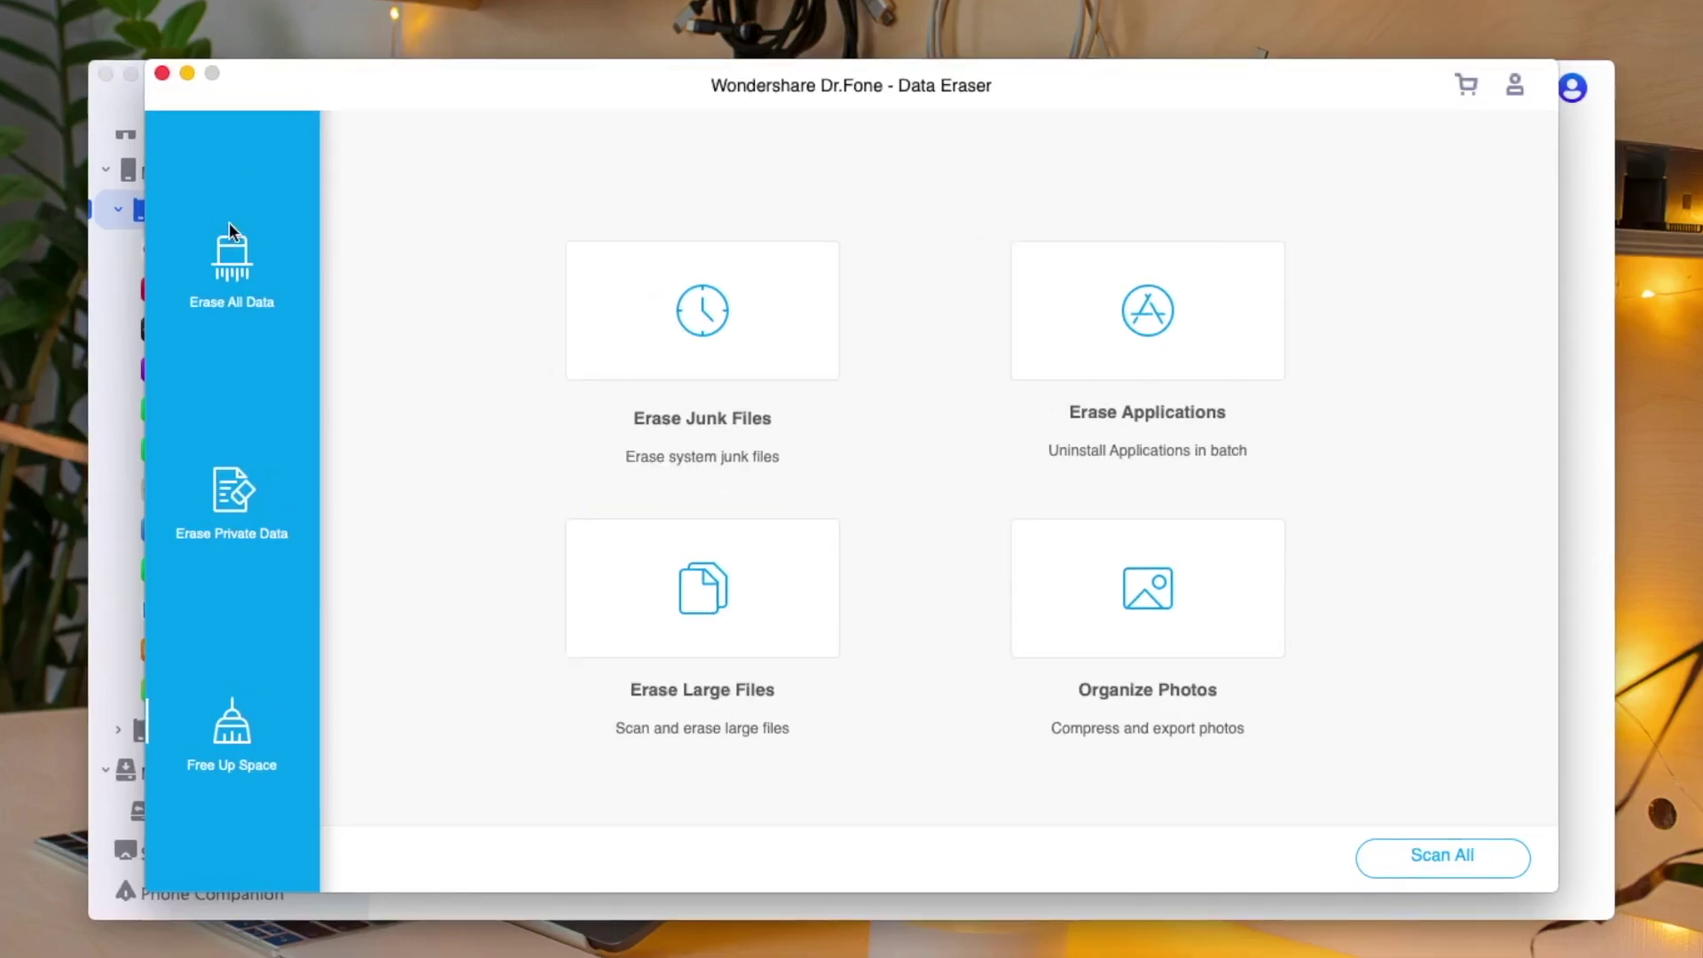
{"action": "left_click", "coordinate": [229, 226]}
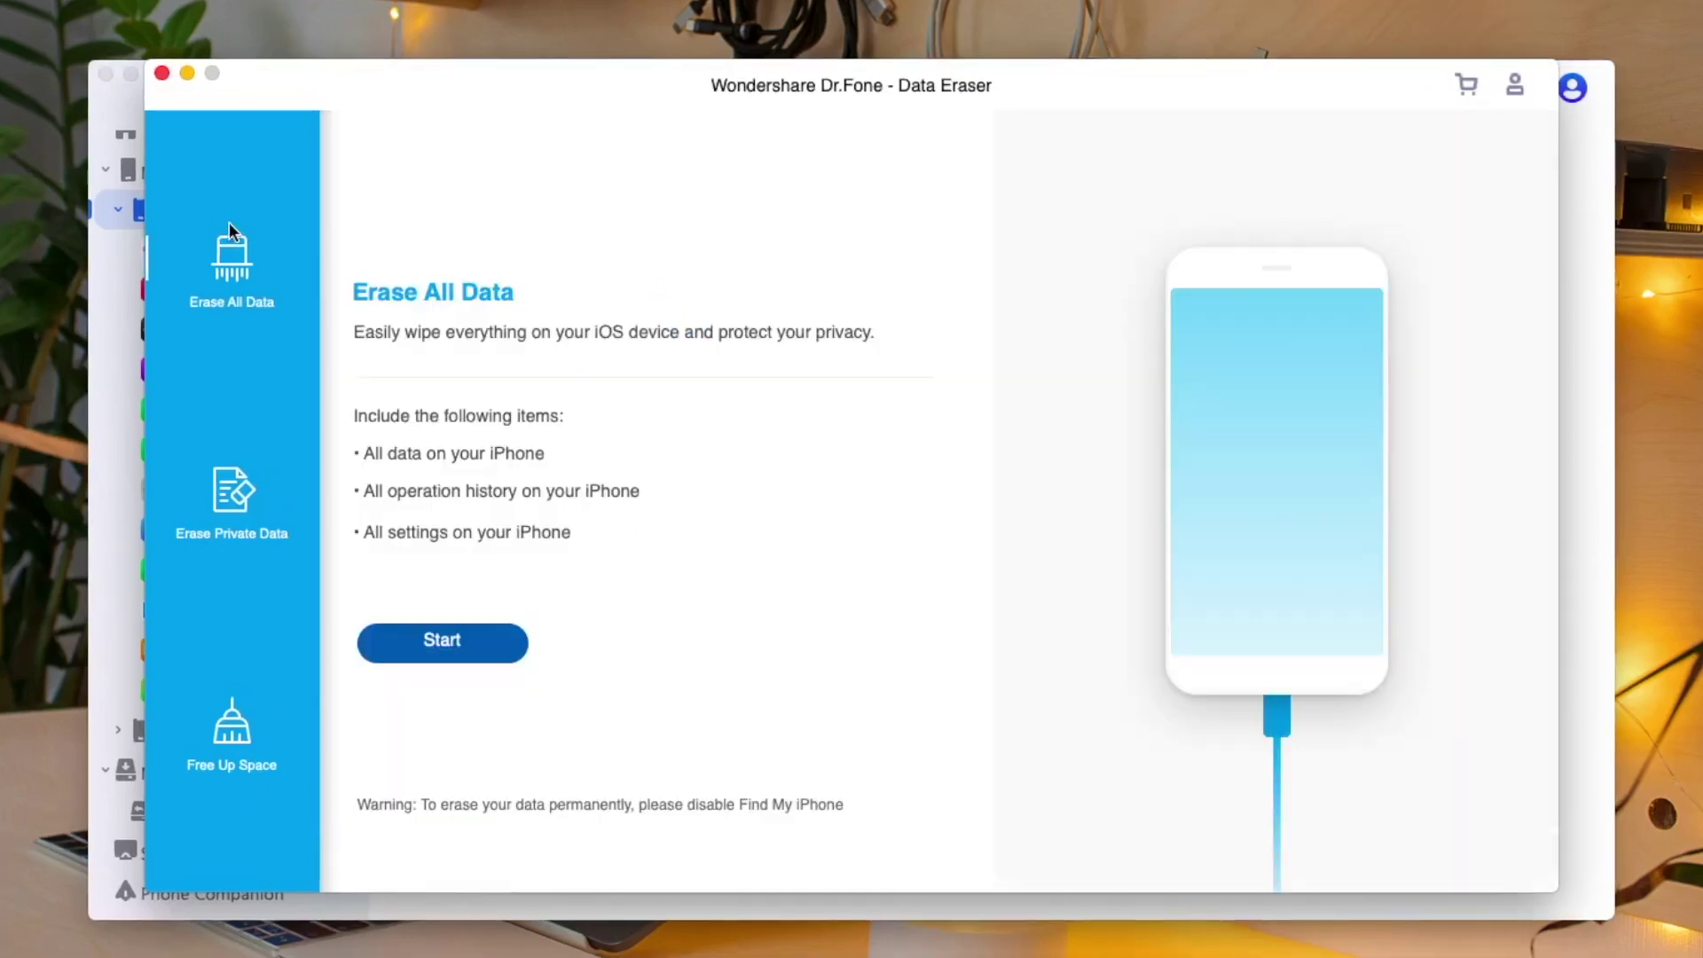
- Start the erase and open the security level choices, keeping Medium
{"action": "left_click", "coordinate": [471, 641]}
{"action": "left_click", "coordinate": [501, 357]}
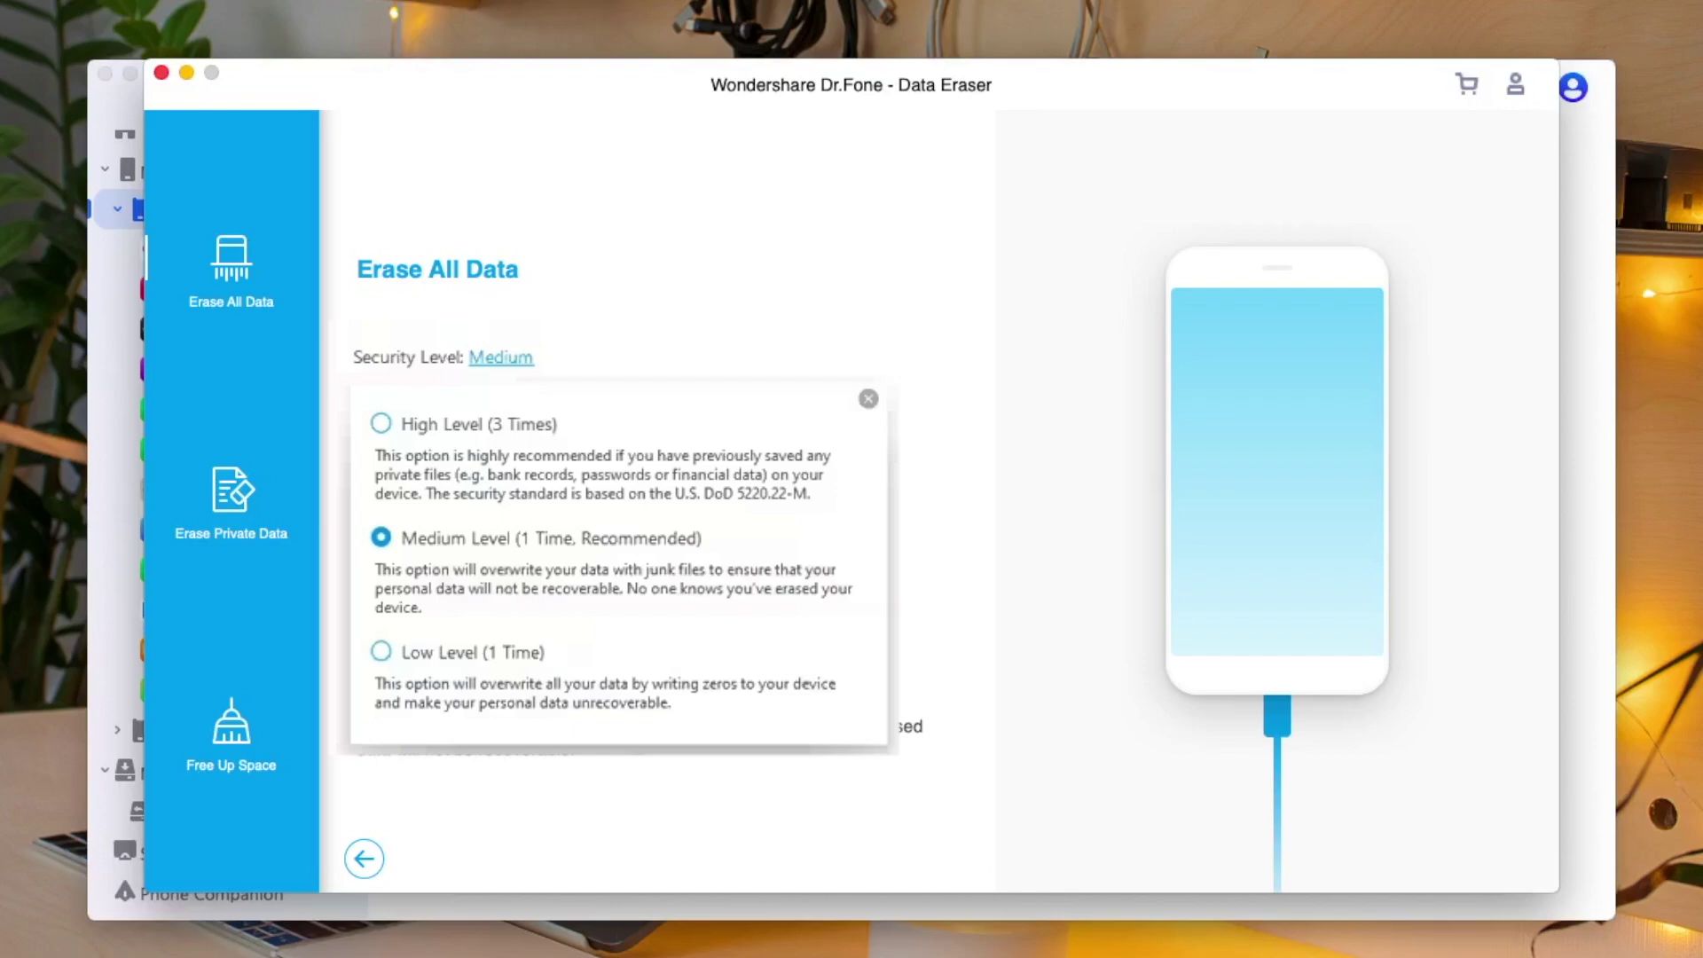
{"action": "left_click", "coordinate": [475, 599]}
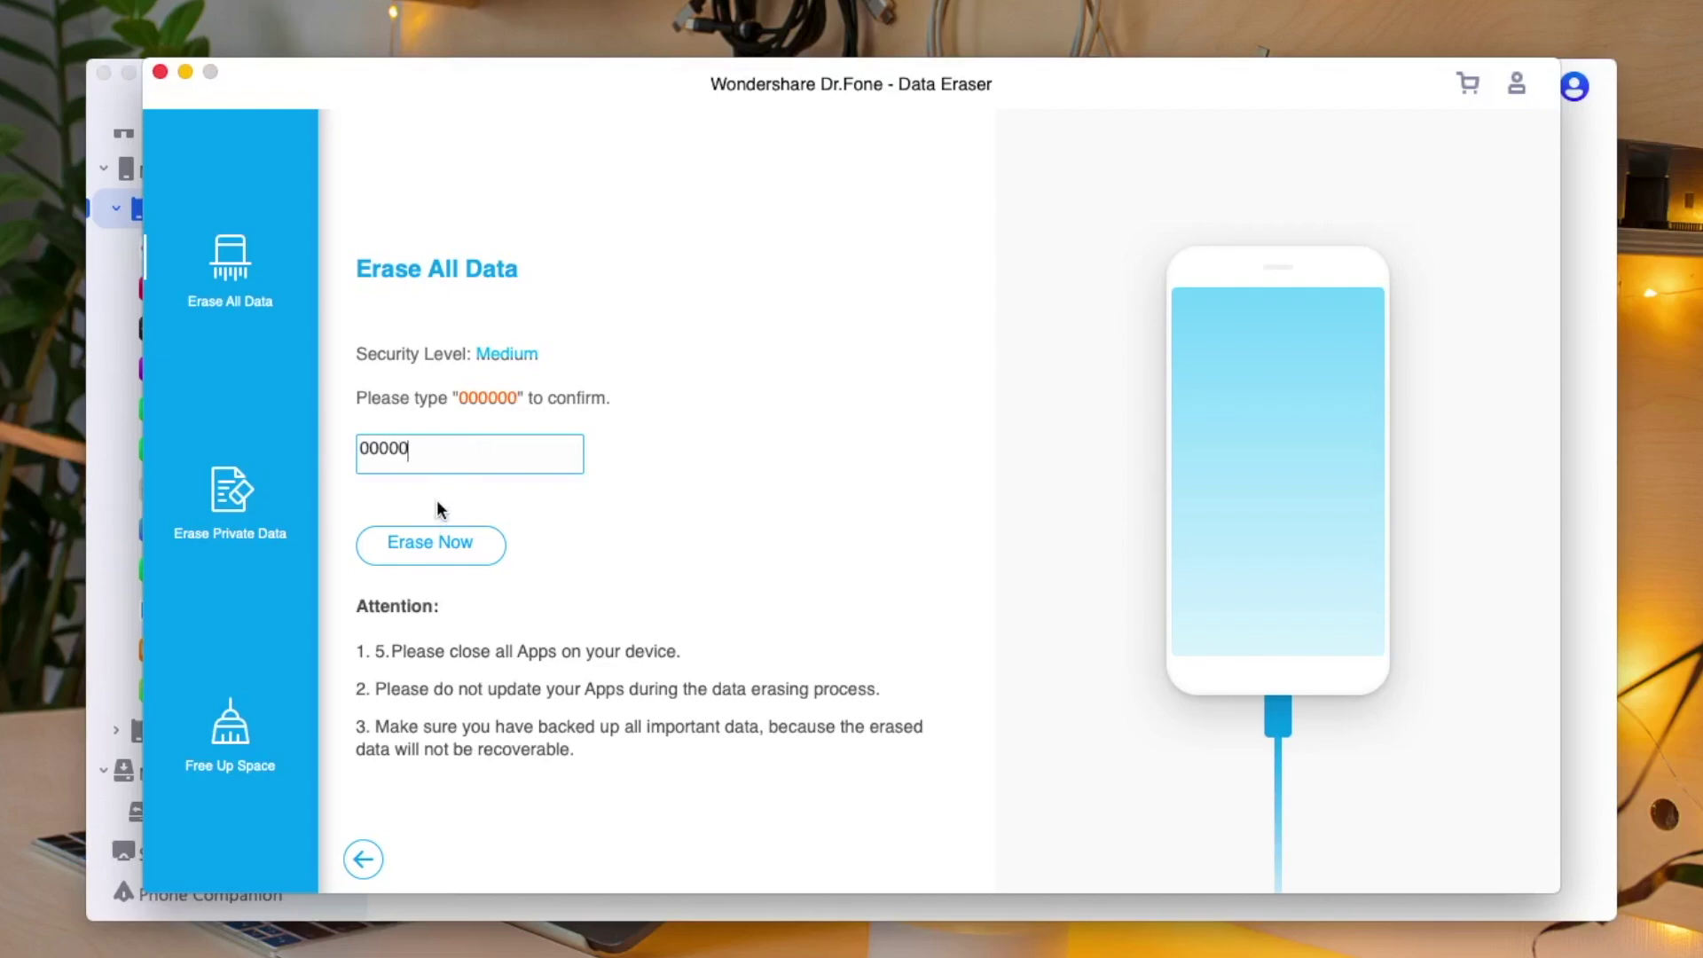
{"action": "type", "text": "0"}
{"action": "left_click", "coordinate": [429, 545]}
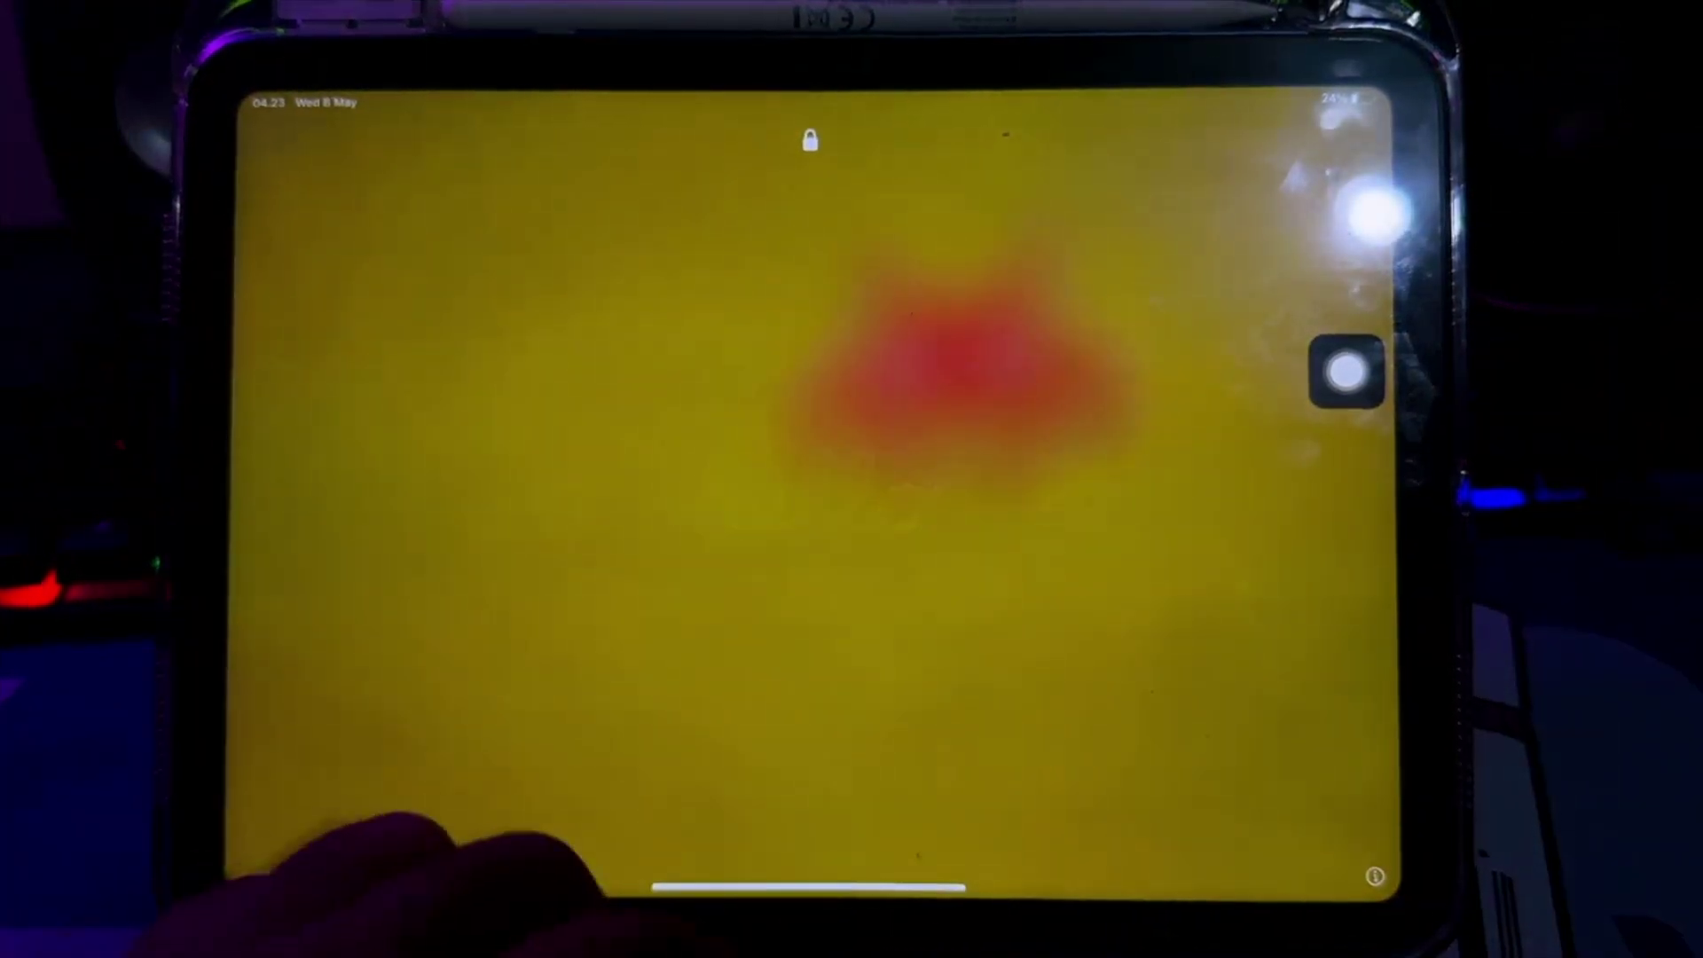
- Unlock the wiped iPad and continue past Written and Spoken Languages and Extra iCloud Storage
{"action": "left_click_drag", "start_coordinate": [567, 878], "coordinate": [684, 627]}
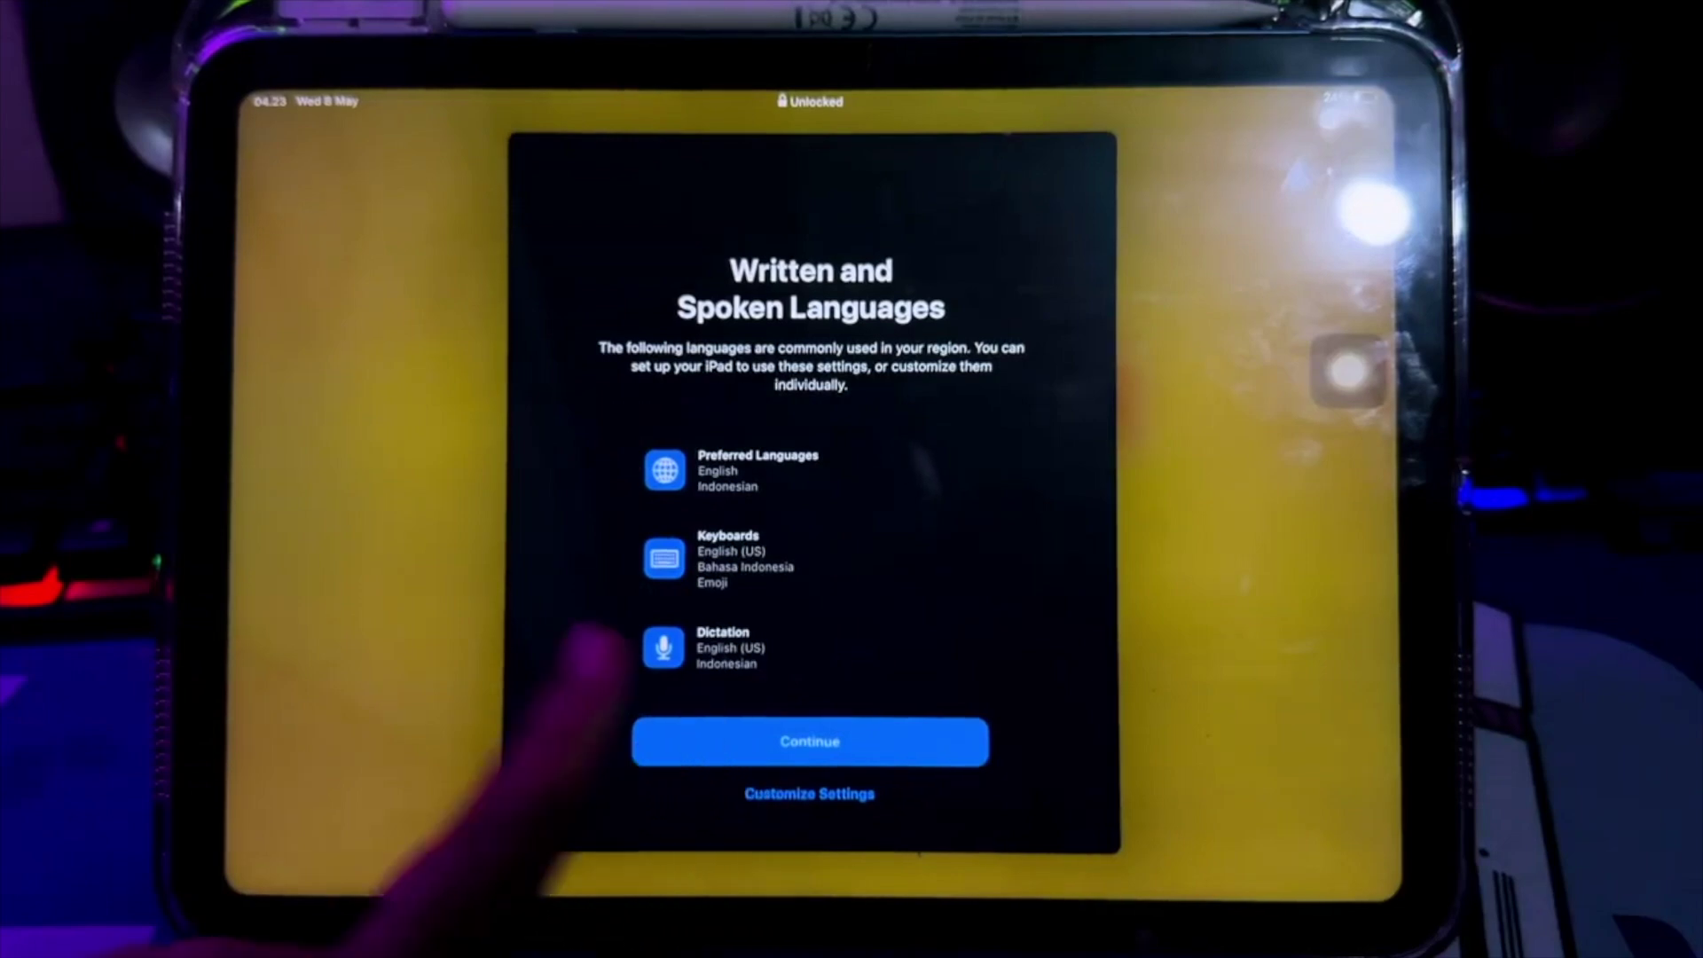
{"action": "left_click", "coordinate": [688, 738]}
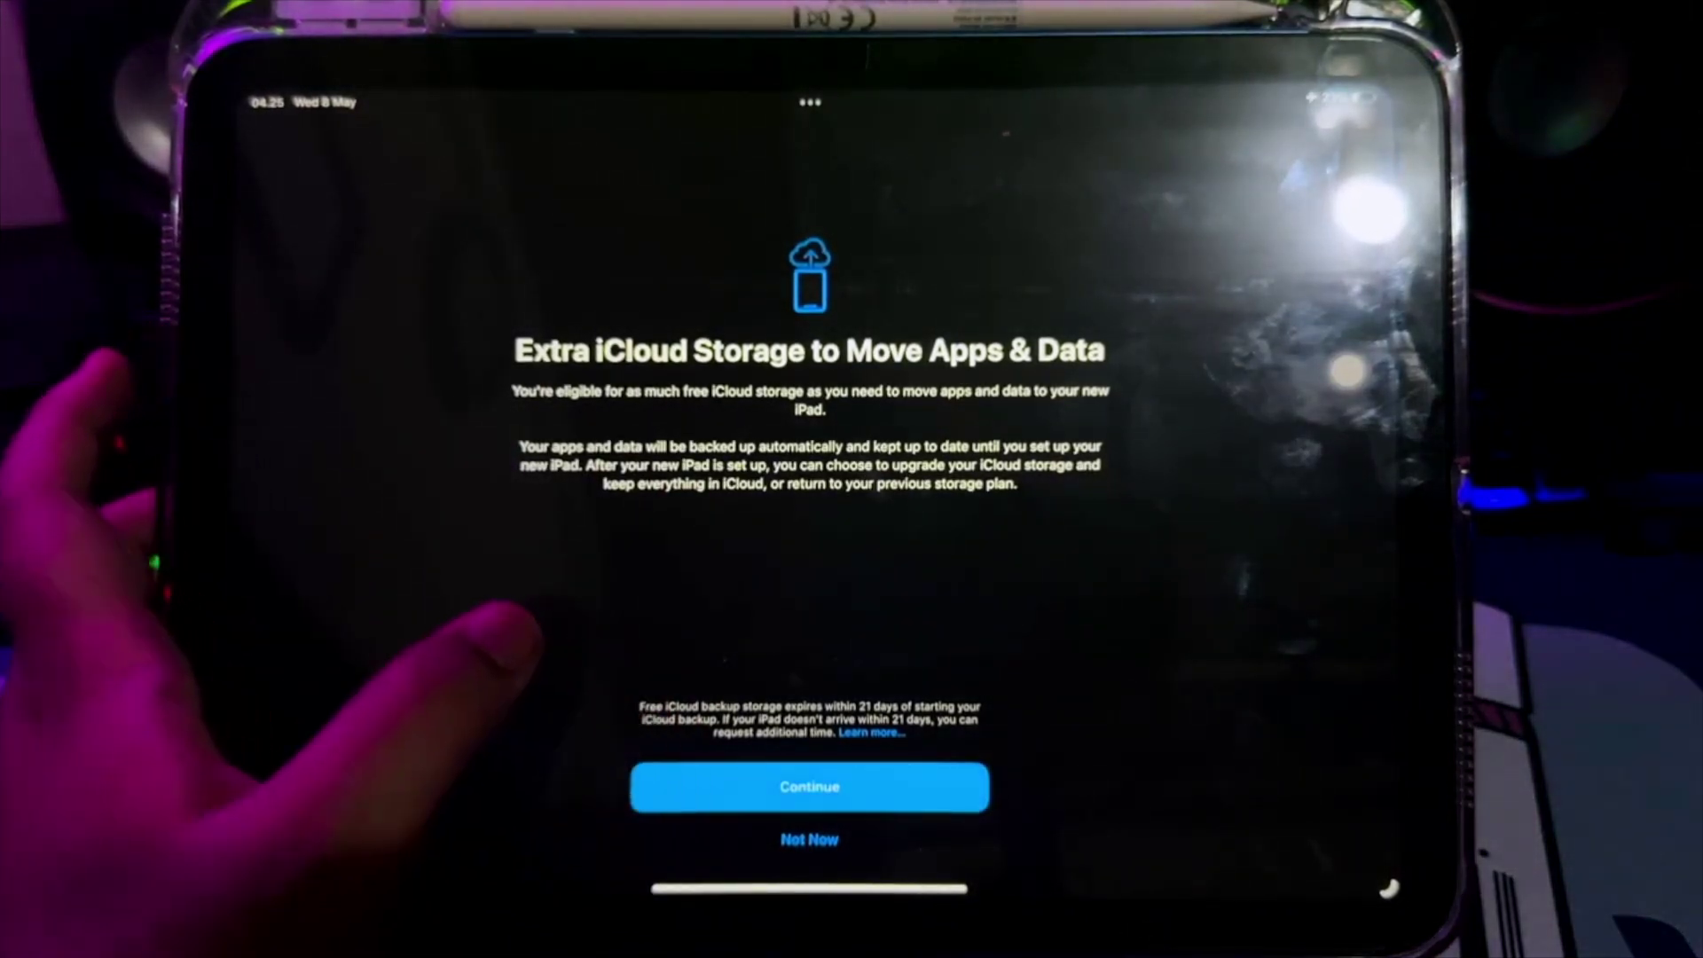
{"action": "left_click", "coordinate": [808, 787]}
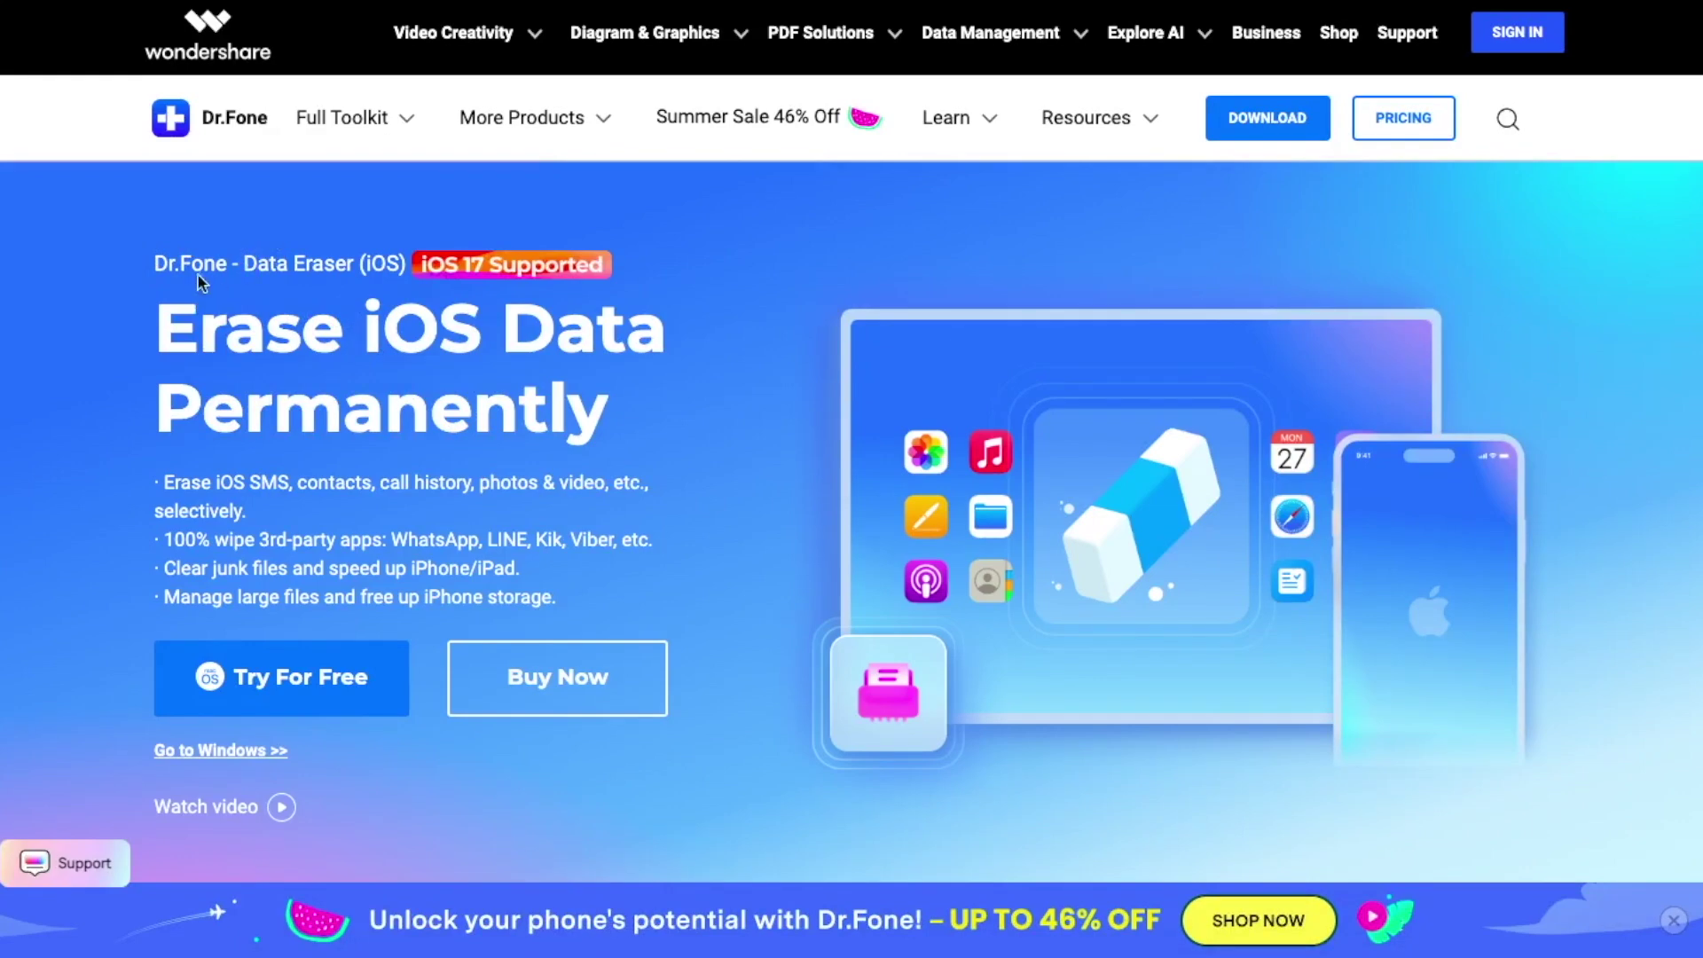
{"action": "left_click_drag", "start_coordinate": [152, 265], "coordinate": [575, 264]}
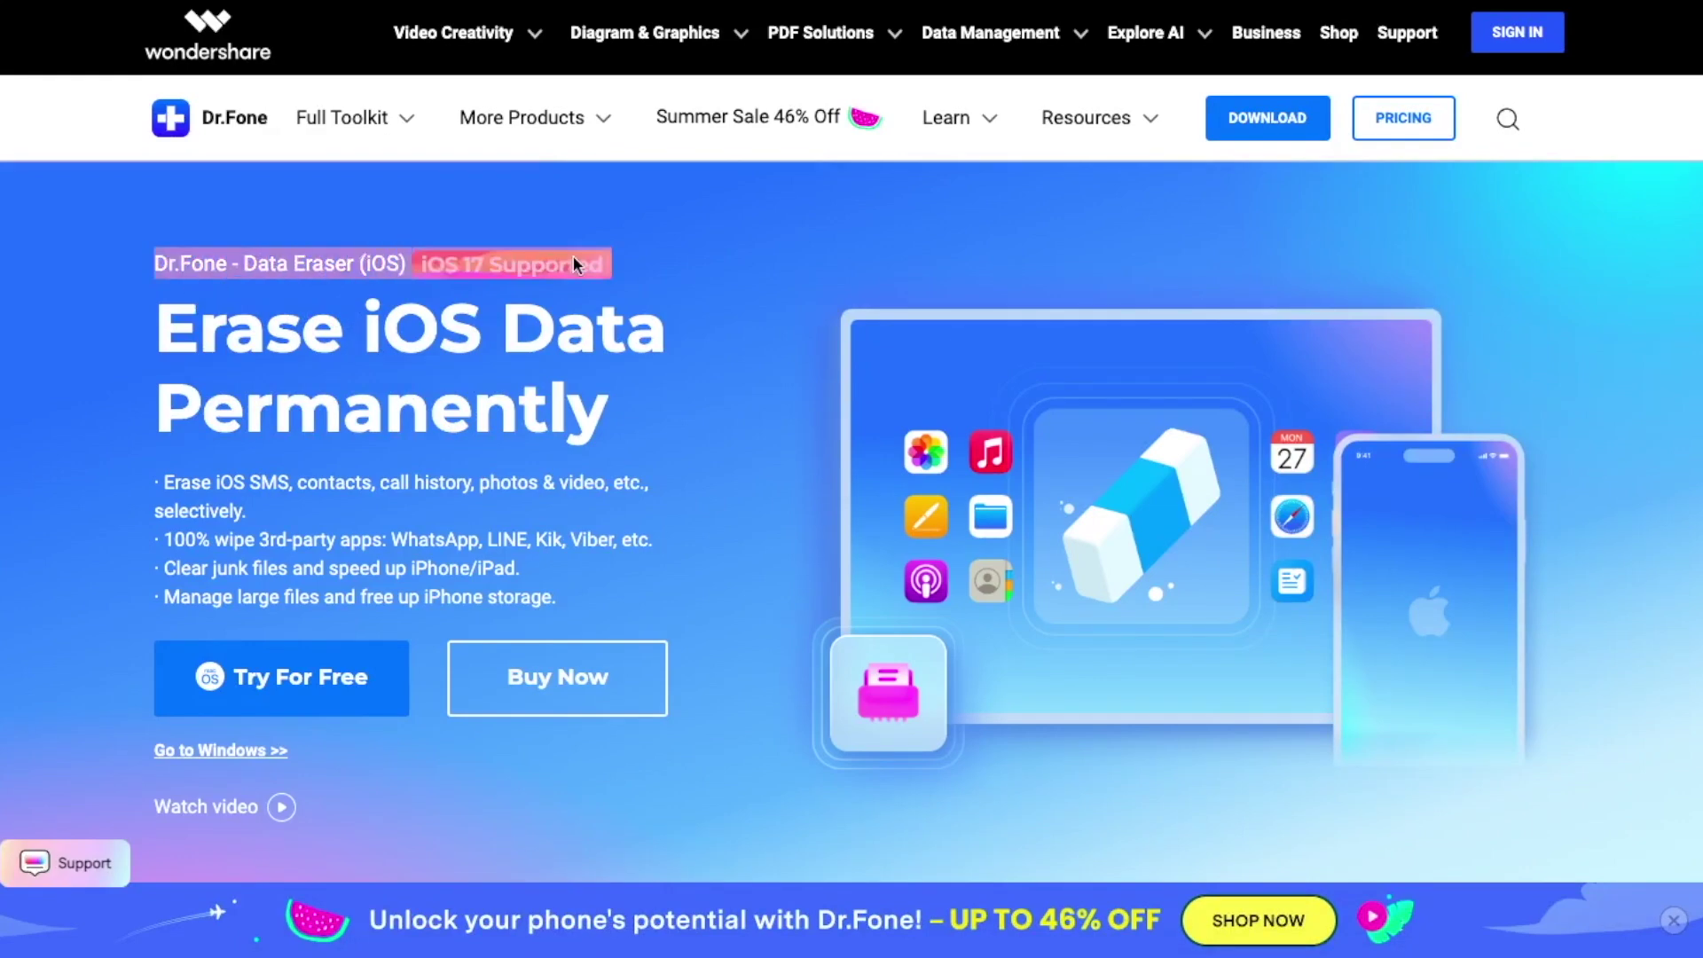
{"action": "left_click", "coordinate": [710, 257]}
{"action": "scroll", "coordinate": [501, 374], "scroll_direction": "down", "scroll_amount": 1}
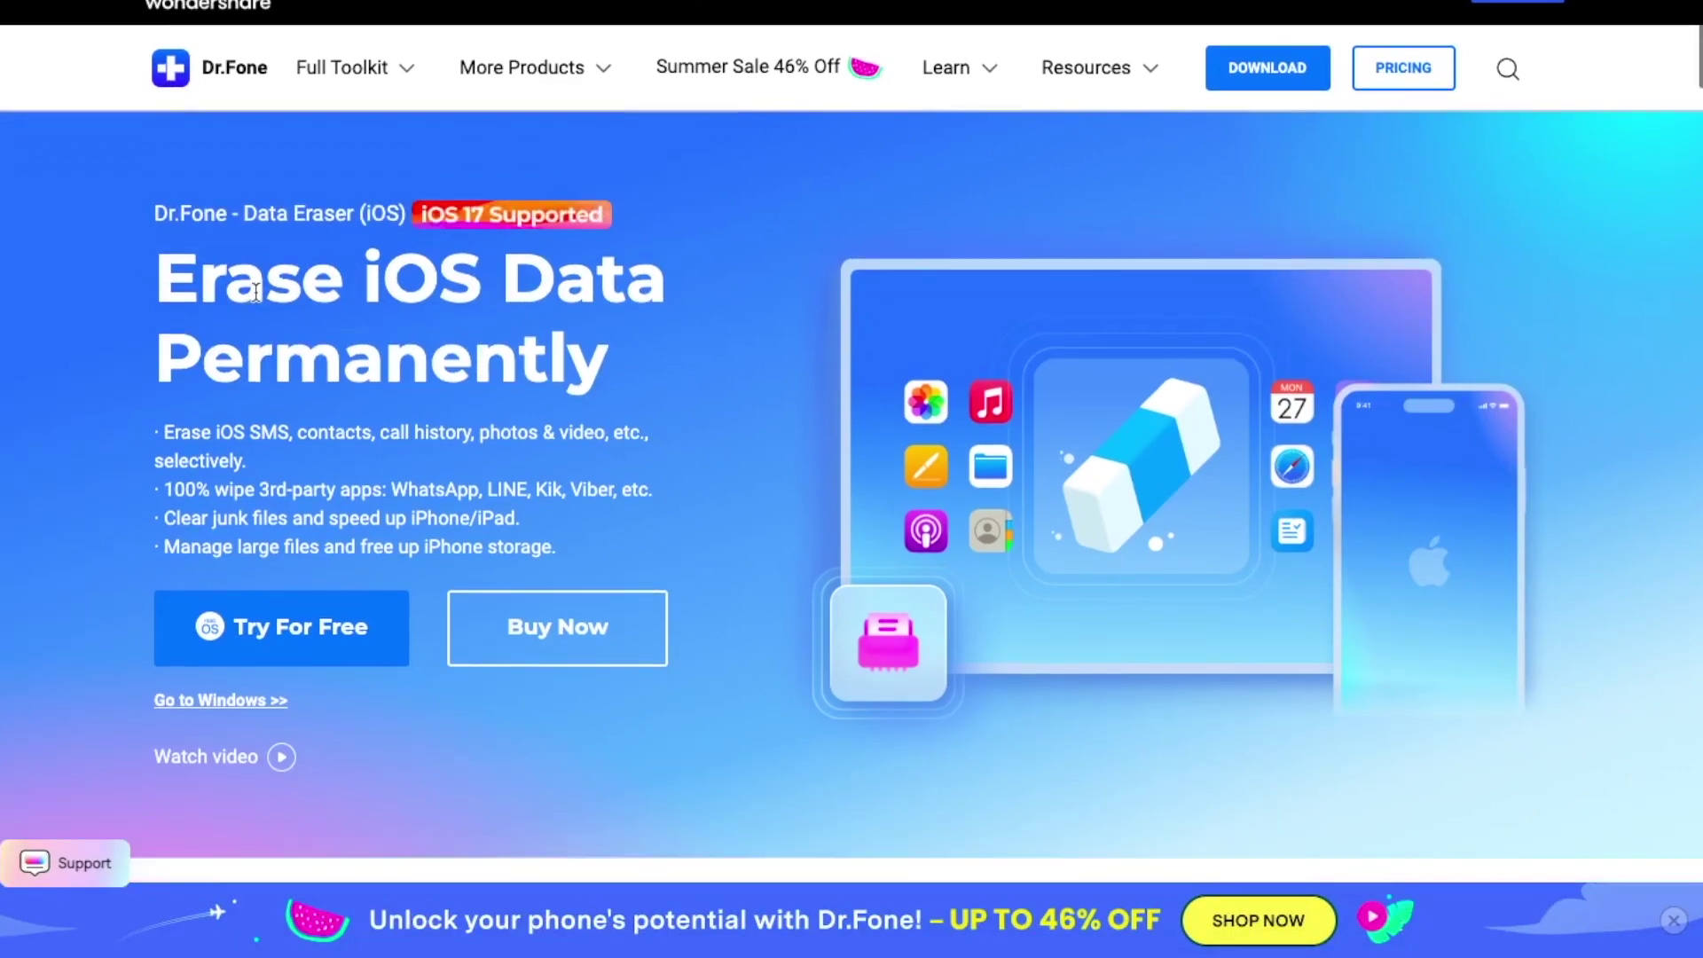